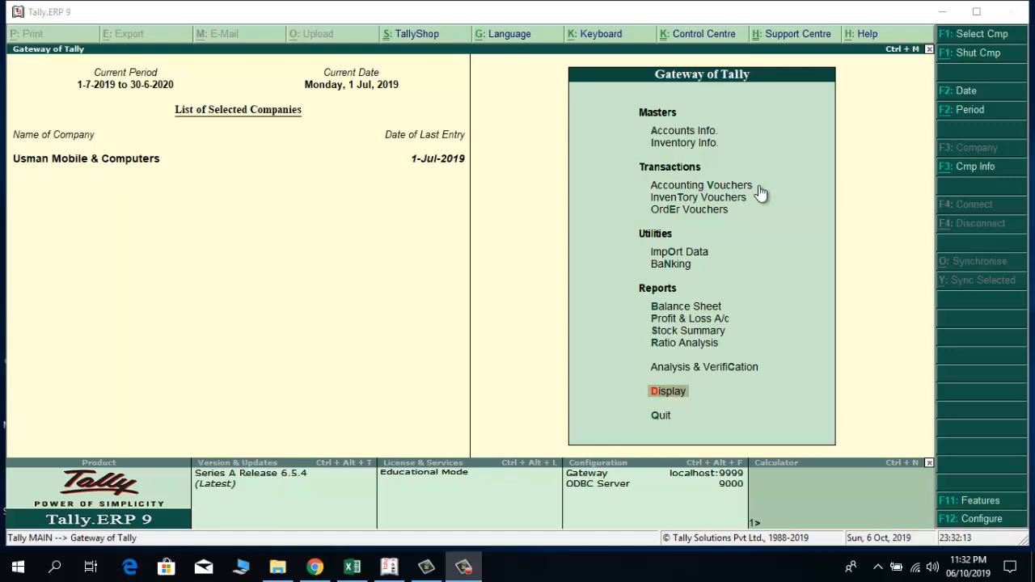
# Step: Start a payment accounting voucher and choose SCB Model Town Lhr as the paying account
pyautogui.click(708, 187)
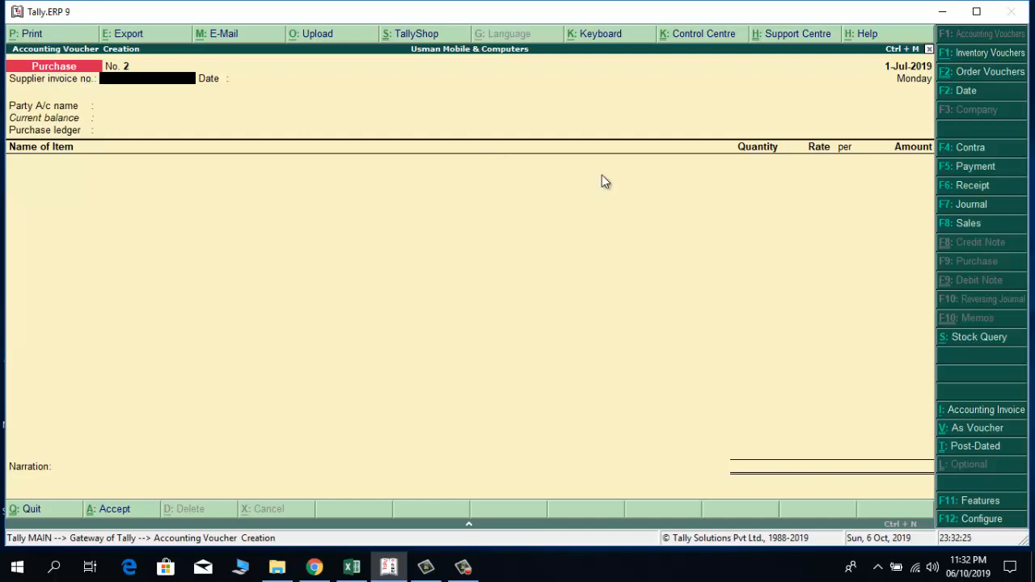
pyautogui.click(974, 165)
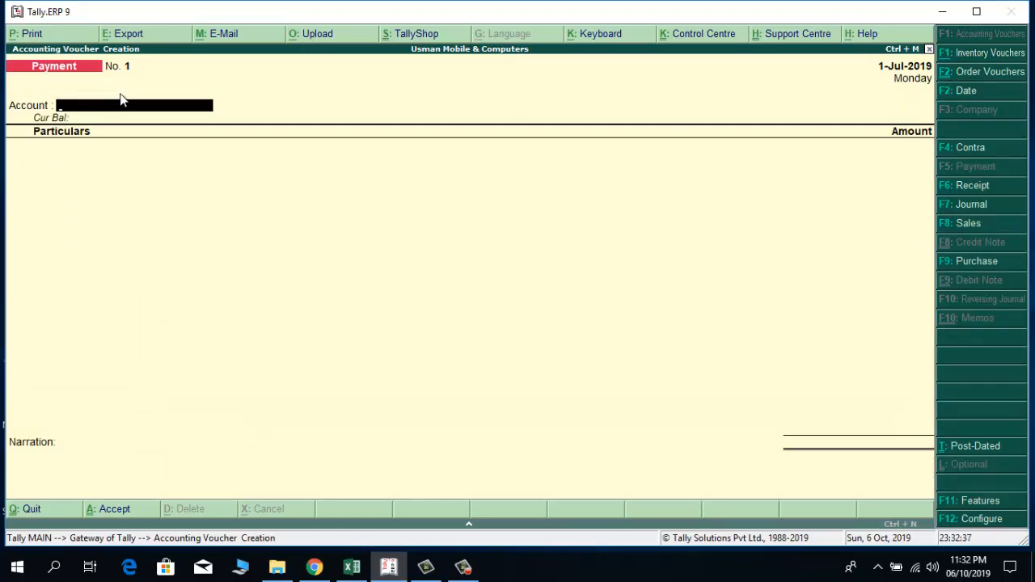
pyautogui.write('S')
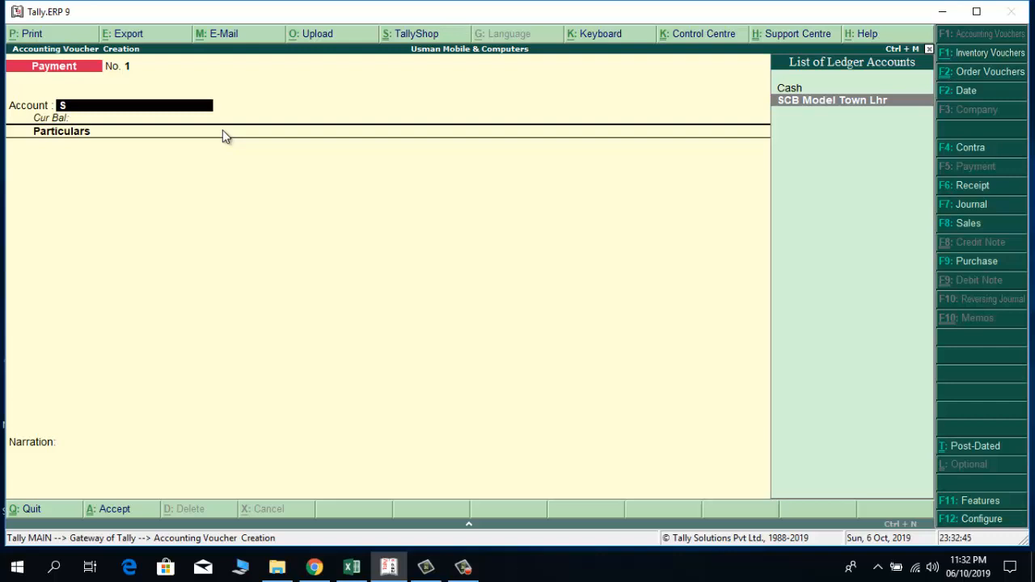
pyautogui.click(807, 103)
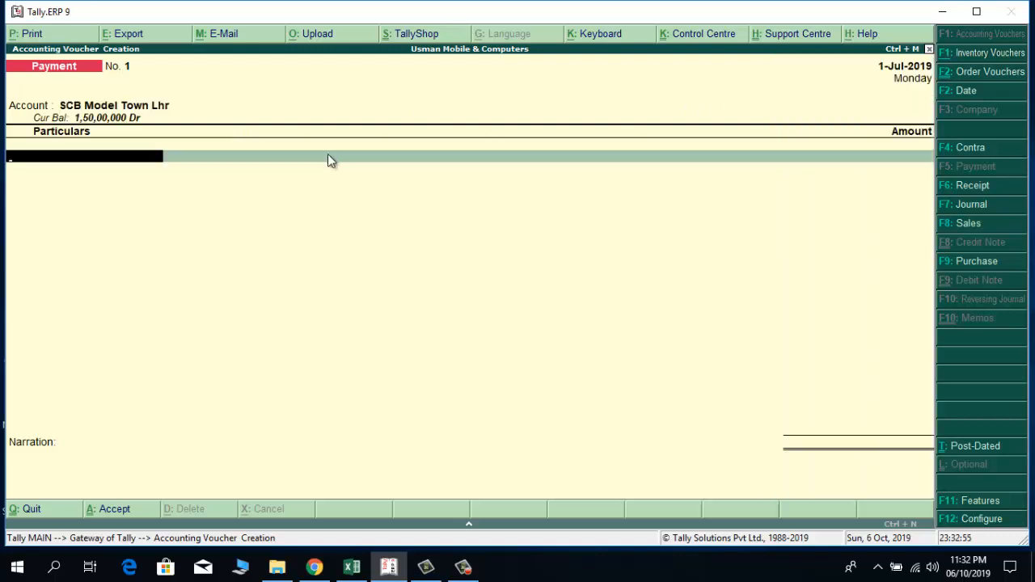
# Step: Add Malik Ahmad Mobiles as the payee ledger with an amount of 2,00,000
pyautogui.write('M')
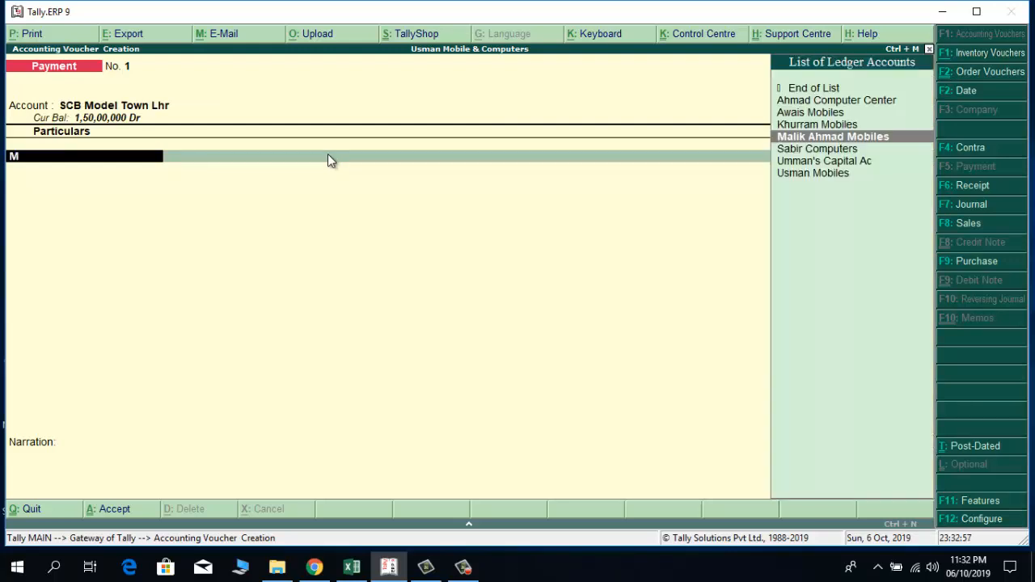
pyautogui.click(797, 139)
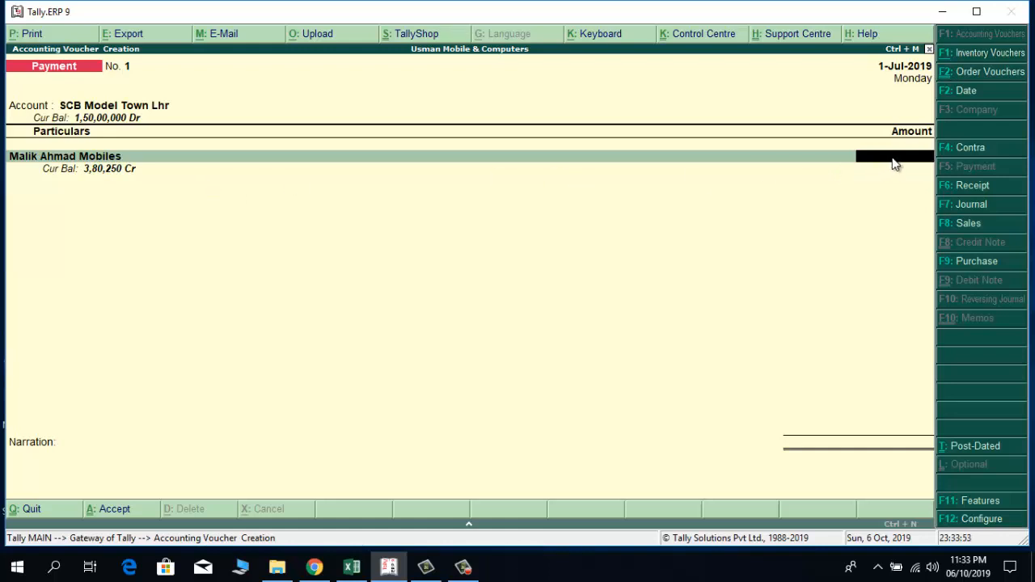
pyautogui.write('200000')
pyautogui.press('Return')
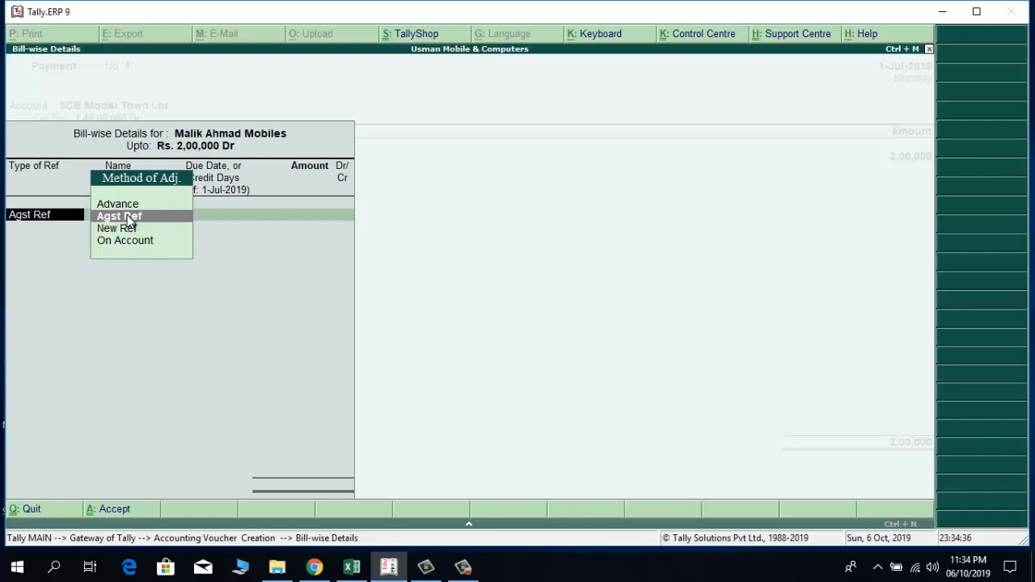
# Step: Allocate the full 2,00,000 Dr as Agst Ref to pending bill 101 and end the list of particulars
pyautogui.click(130, 220)
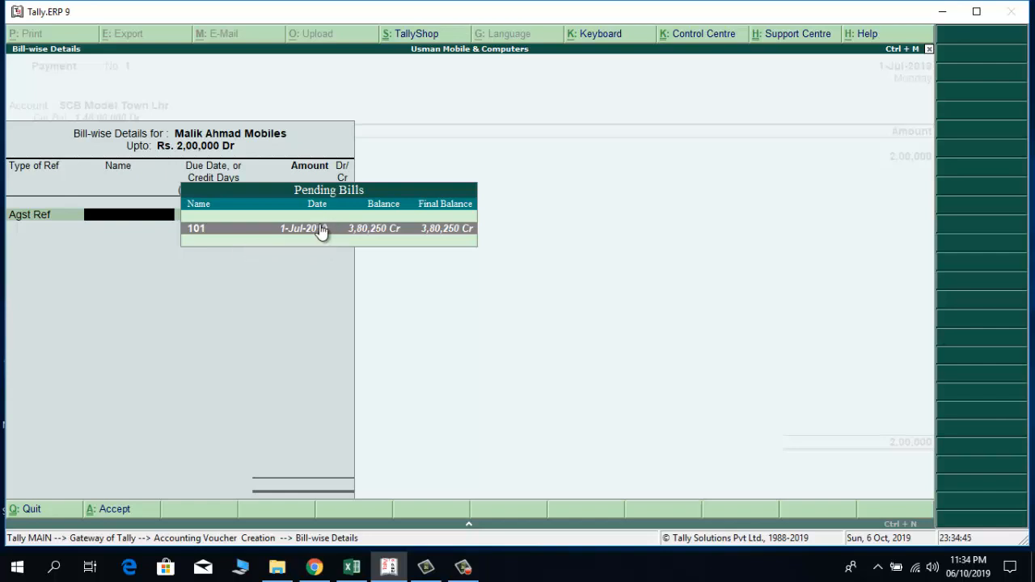
pyautogui.click(236, 234)
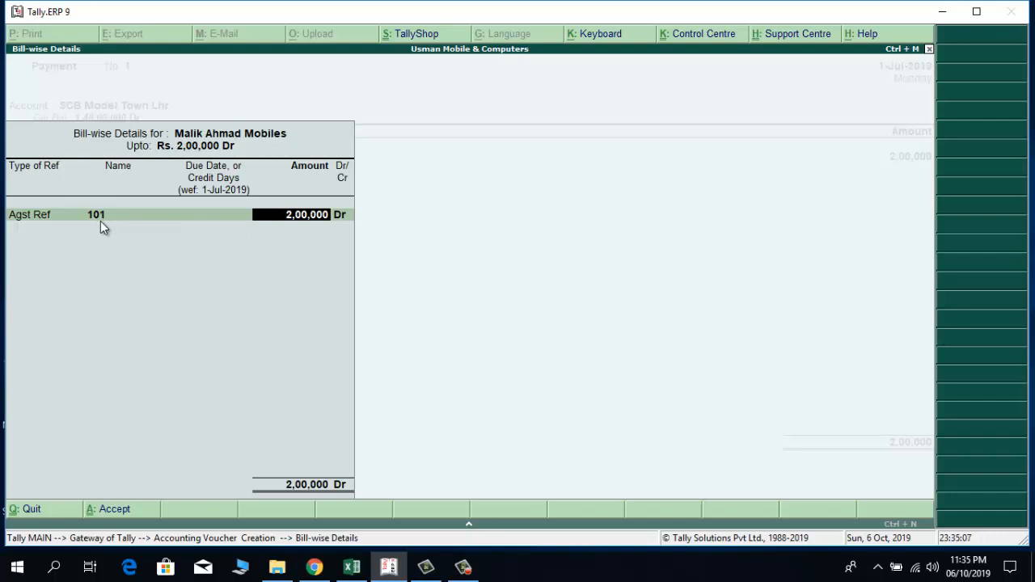
pyautogui.press('Return')
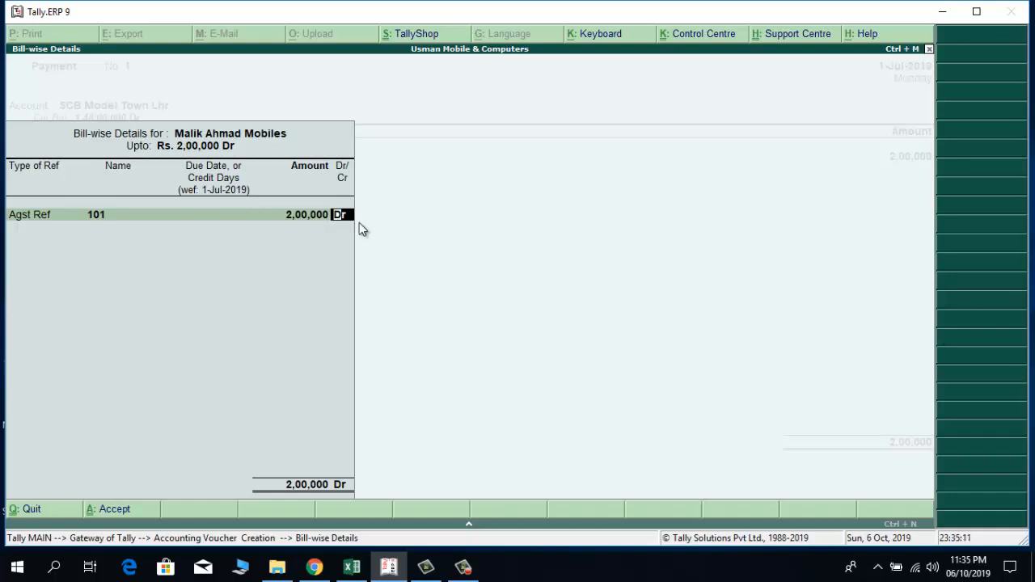
pyautogui.press('Return')
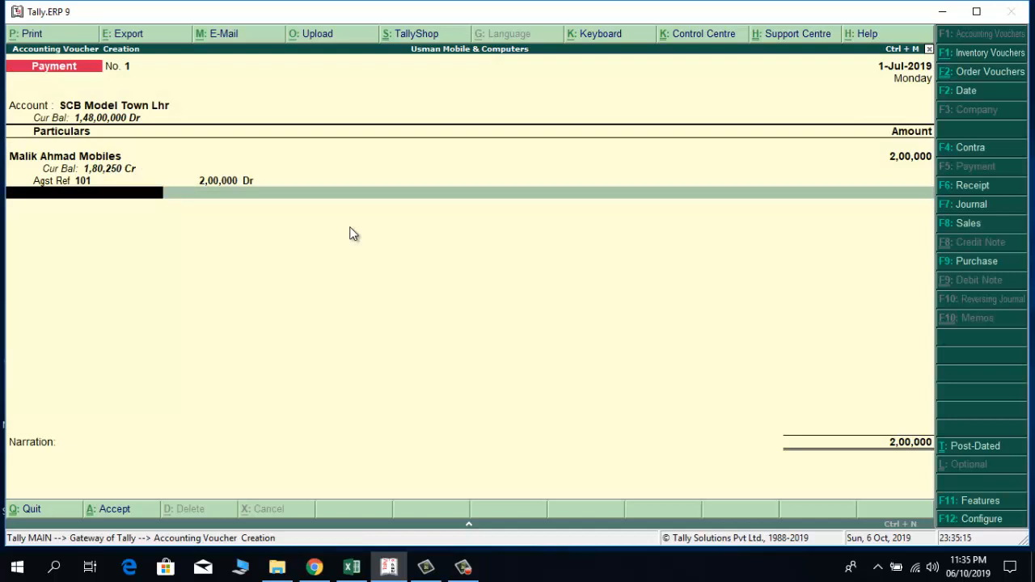
pyautogui.press('Return')
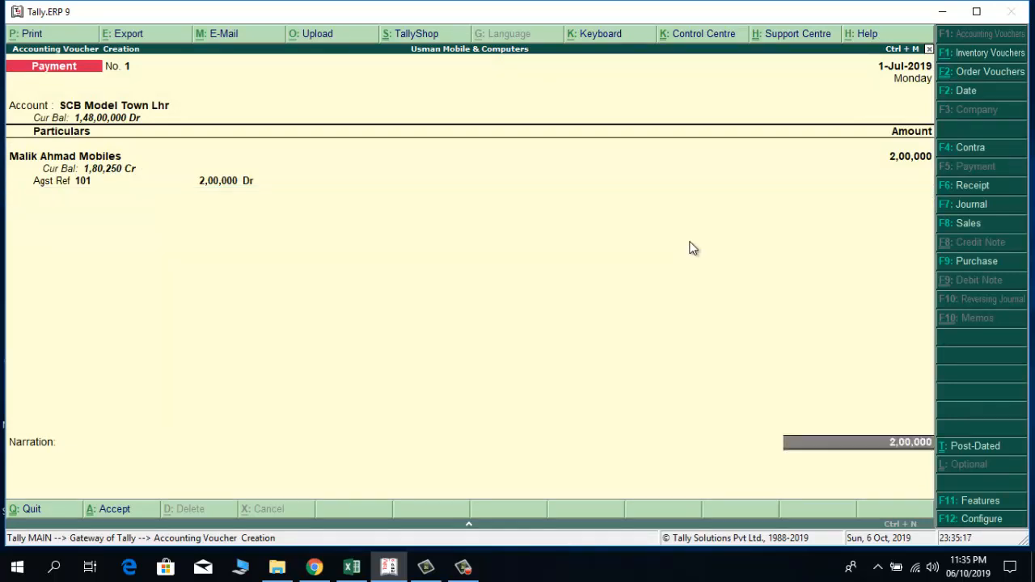
# Step: Complete the bank allocation as a Cheque for 2,00,000 dated 1-Jul-2019, with cheque range Not Applicable and the cheque's instrument number
pyautogui.press('Return')
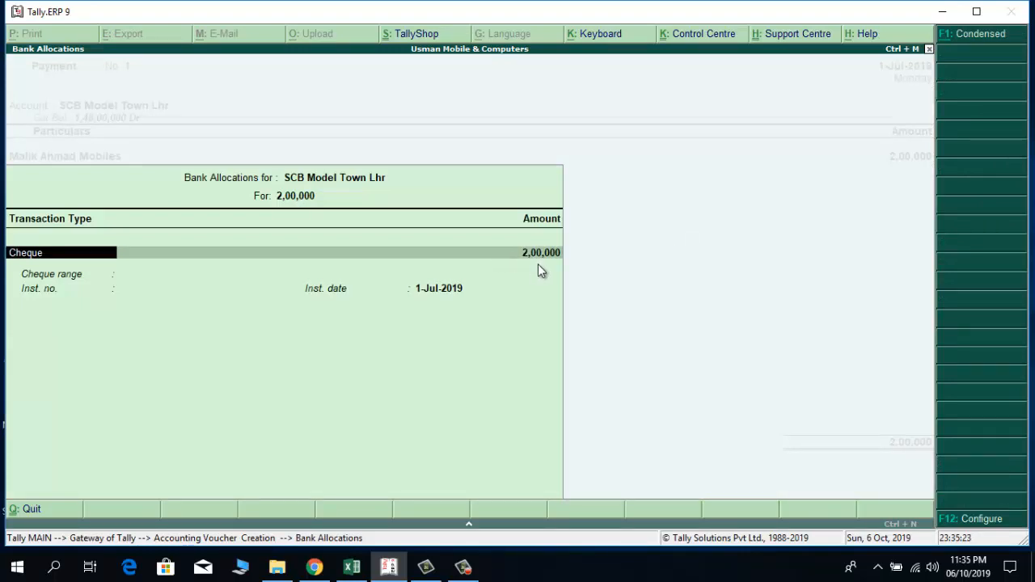
pyautogui.press('Return')
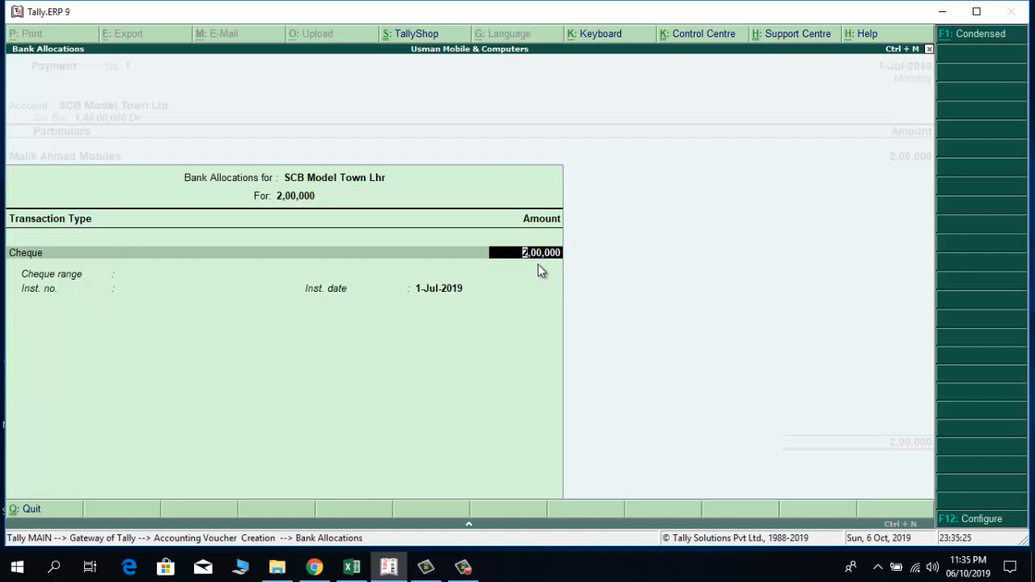
pyautogui.press('Return')
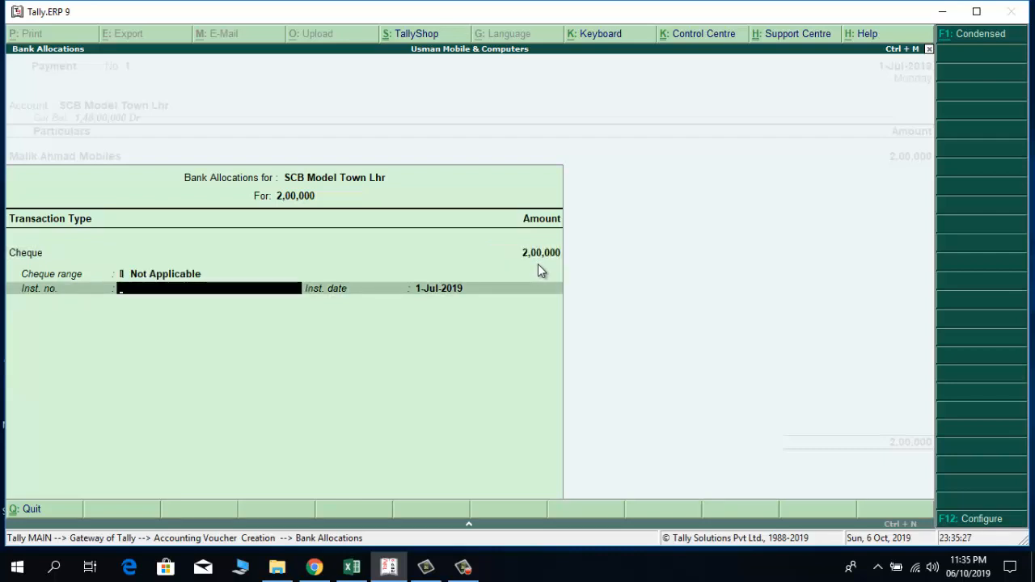
pyautogui.write('65456776')
pyautogui.press('Return')
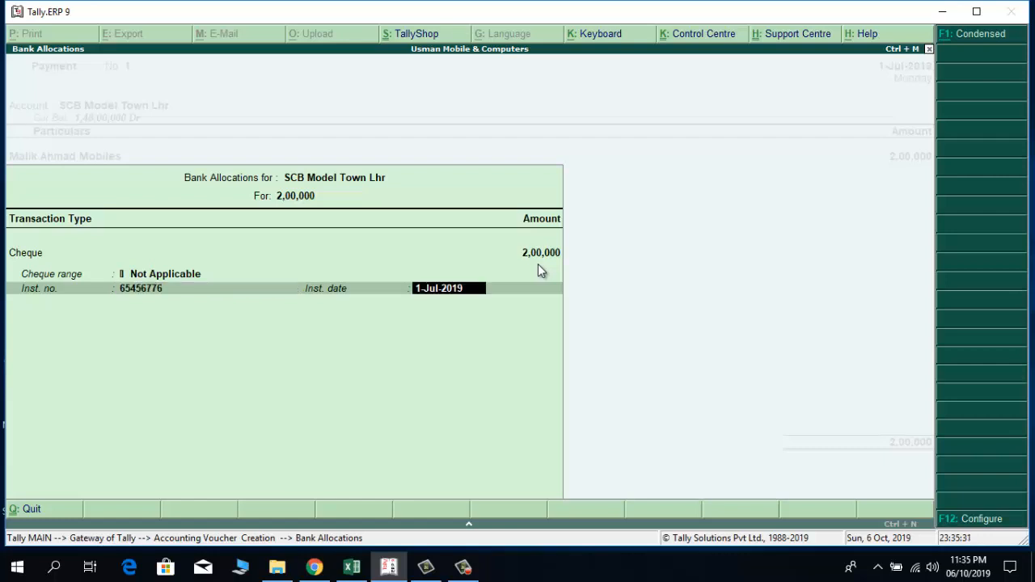
pyautogui.press('Return')
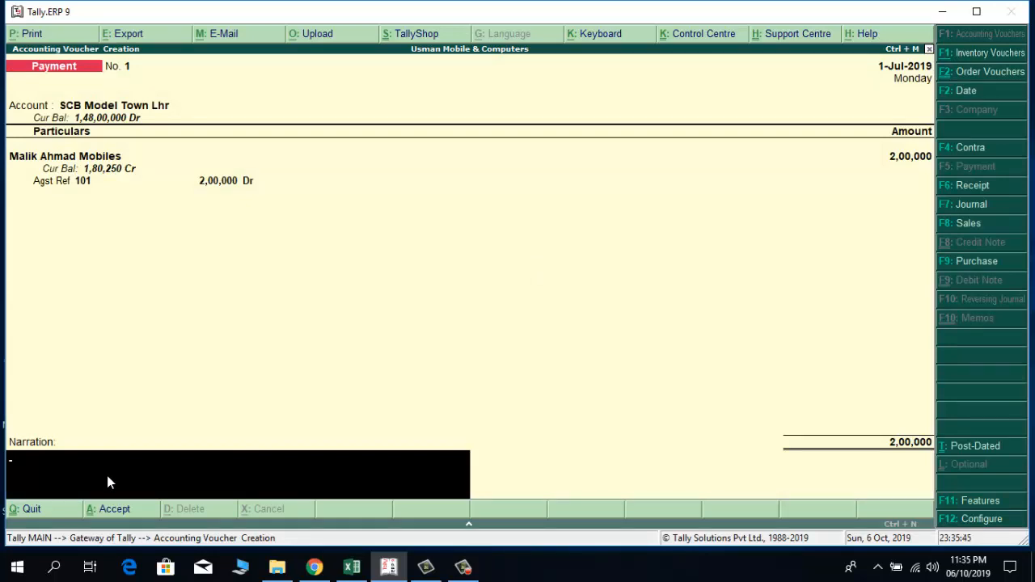
# Step: Enter a narration with the SCB cheque number and "Paid As Partial Payment", save the payment voucher and leave voucher creation
pyautogui.write('SCB Chq #')
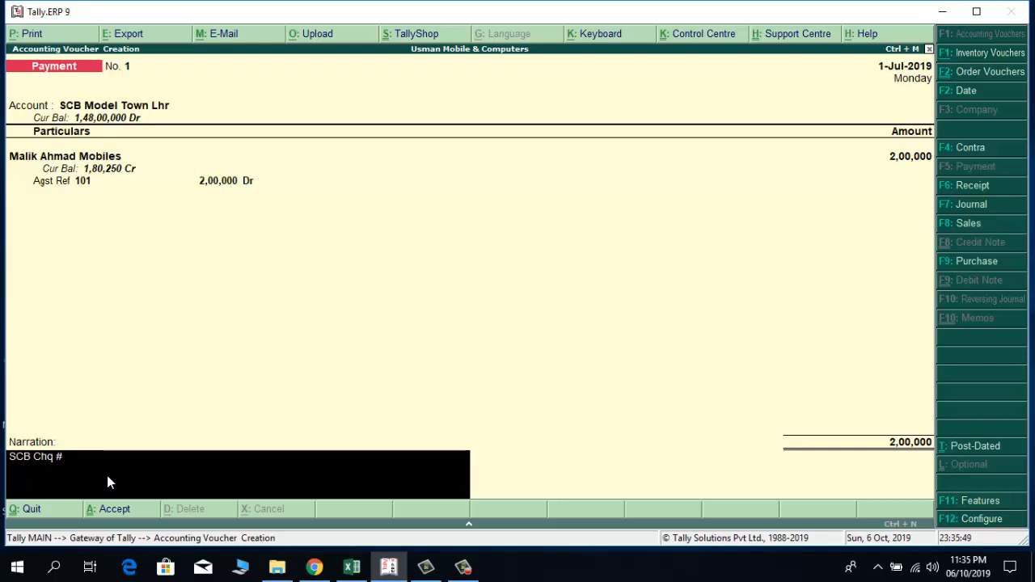
pyautogui.write(' 6545675 Paid')
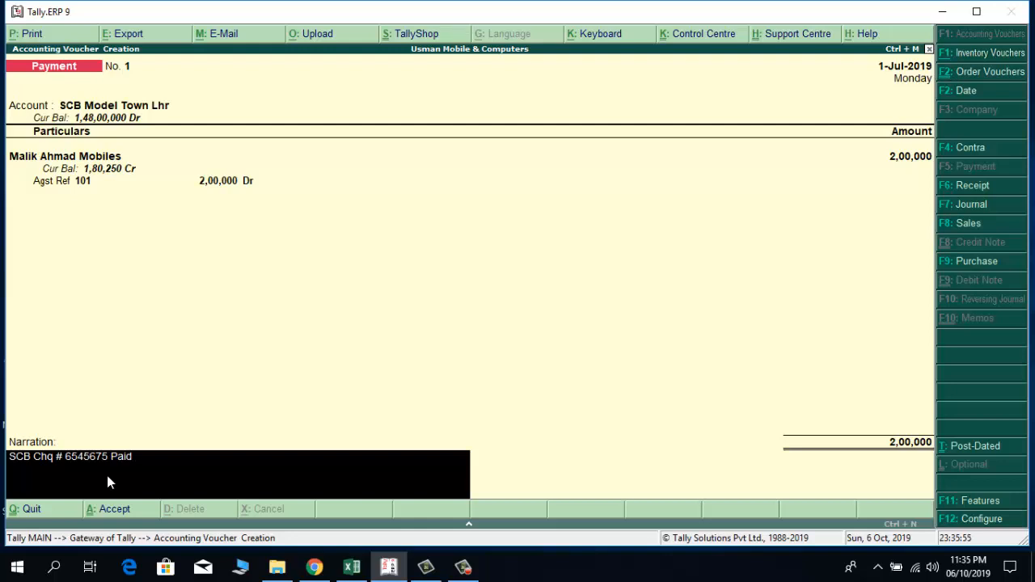
pyautogui.write('As Pa')
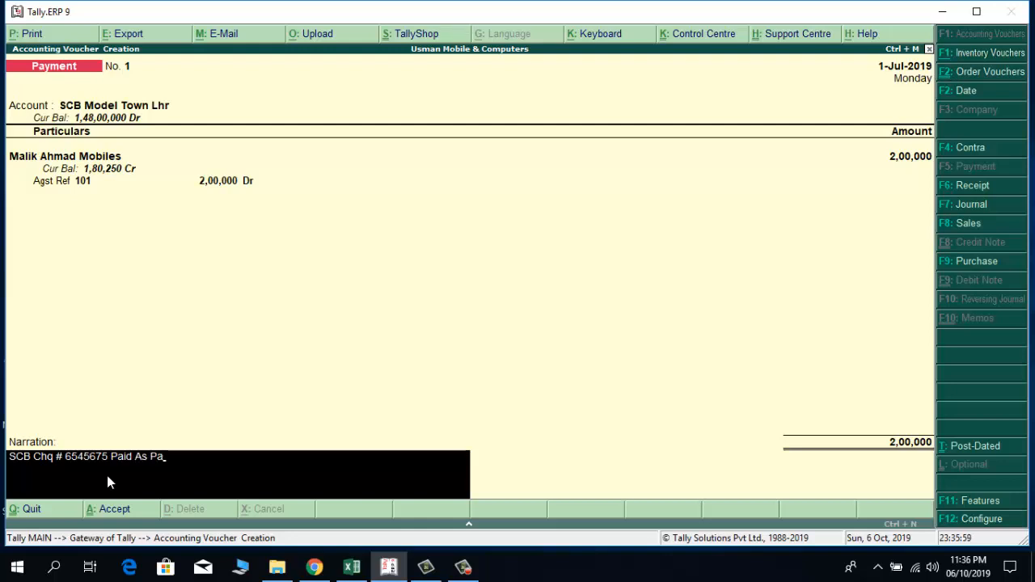
pyautogui.write('trtial Payment')
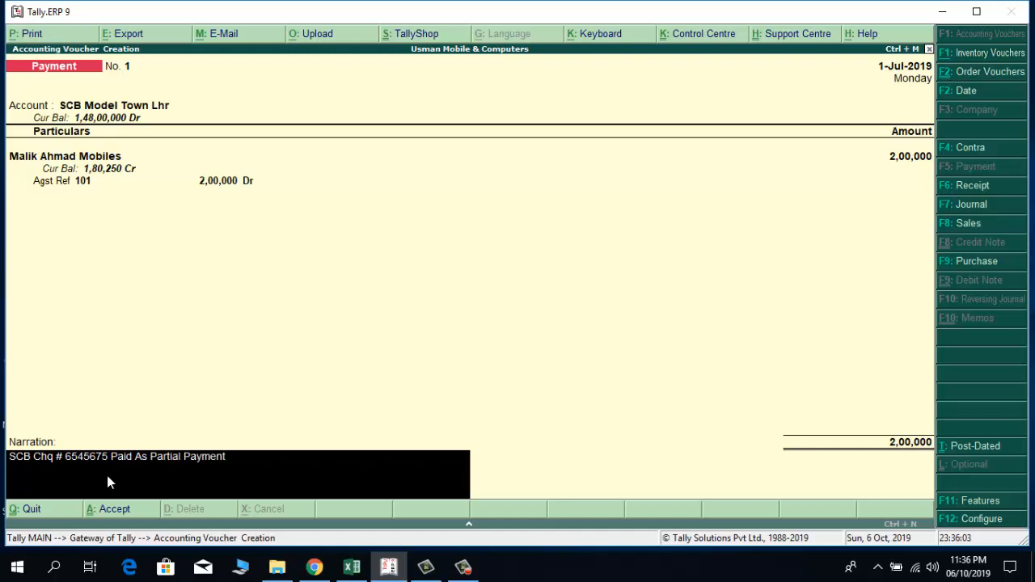
pyautogui.press('Return')
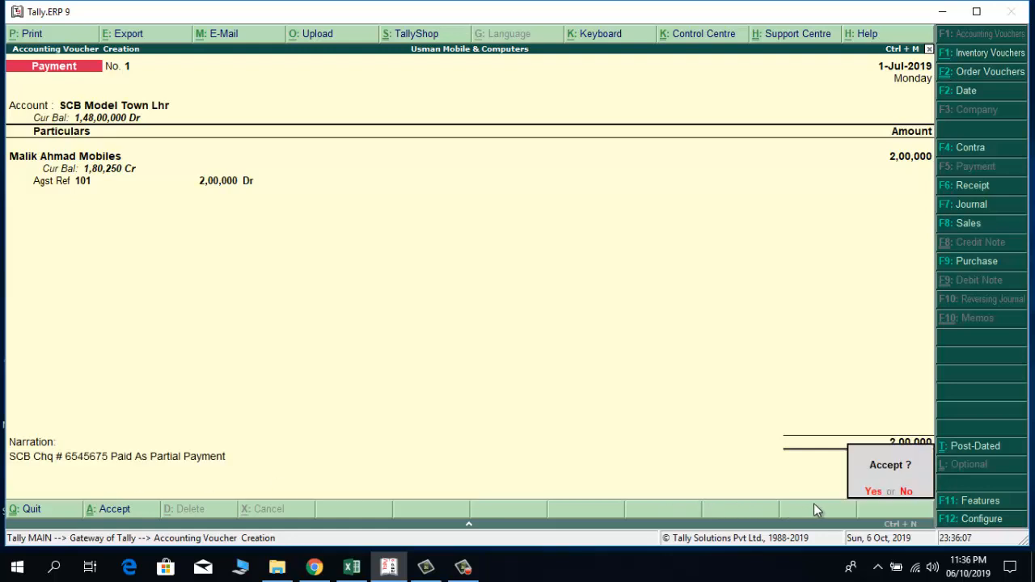
pyautogui.click(874, 492)
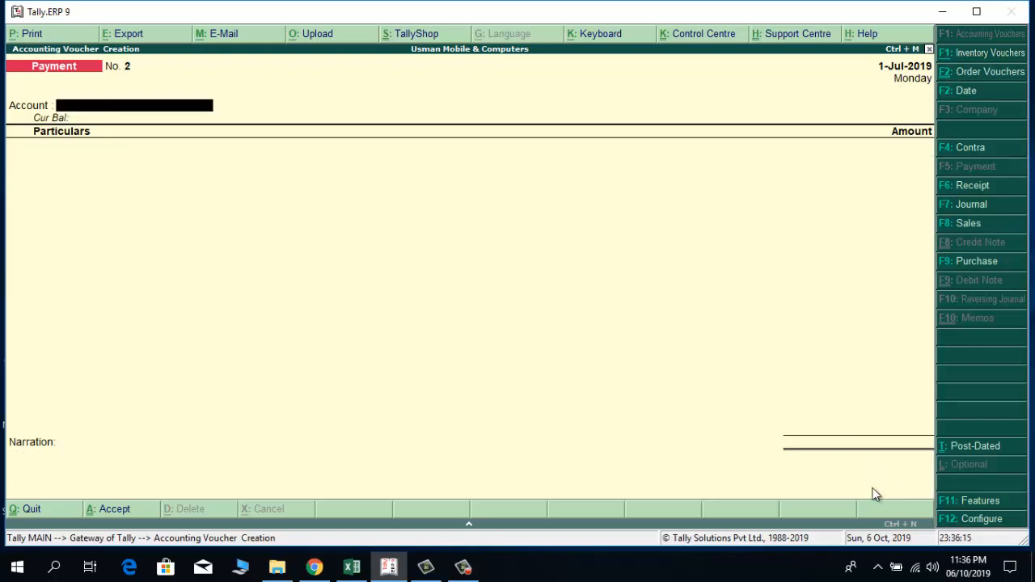
pyautogui.press('Escape')
pyautogui.click(873, 492)
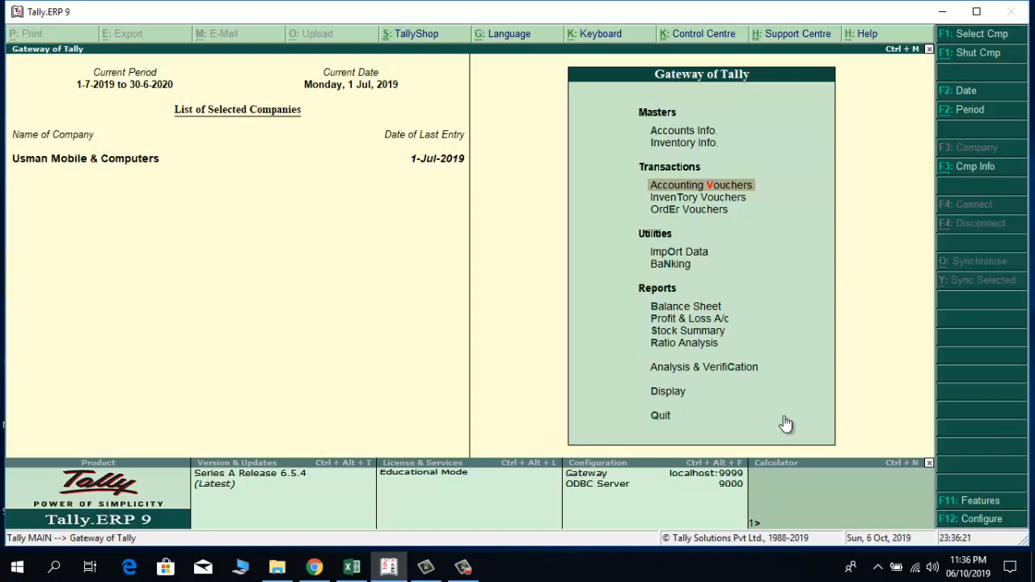
pyautogui.click(664, 397)
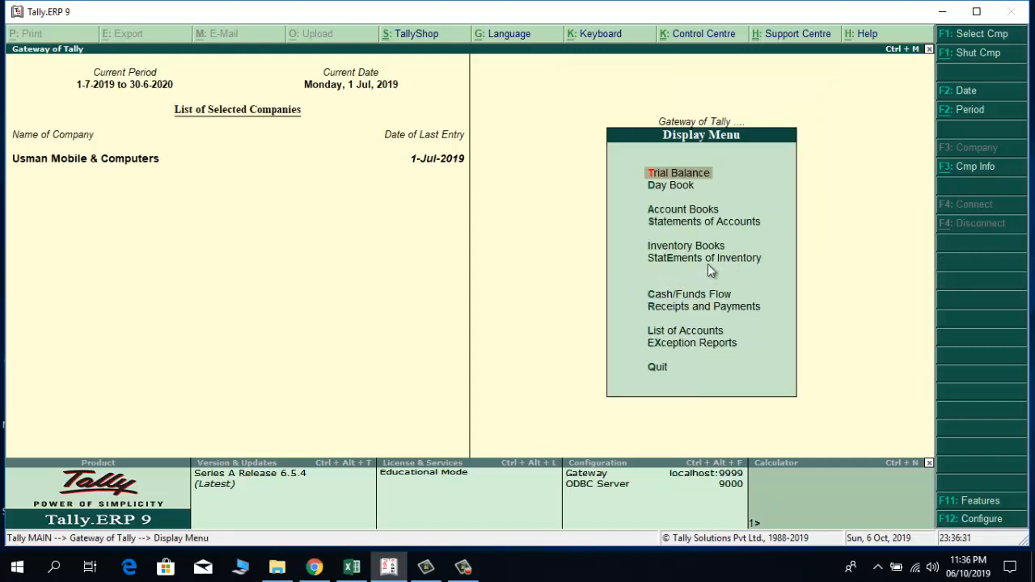
pyautogui.click(672, 224)
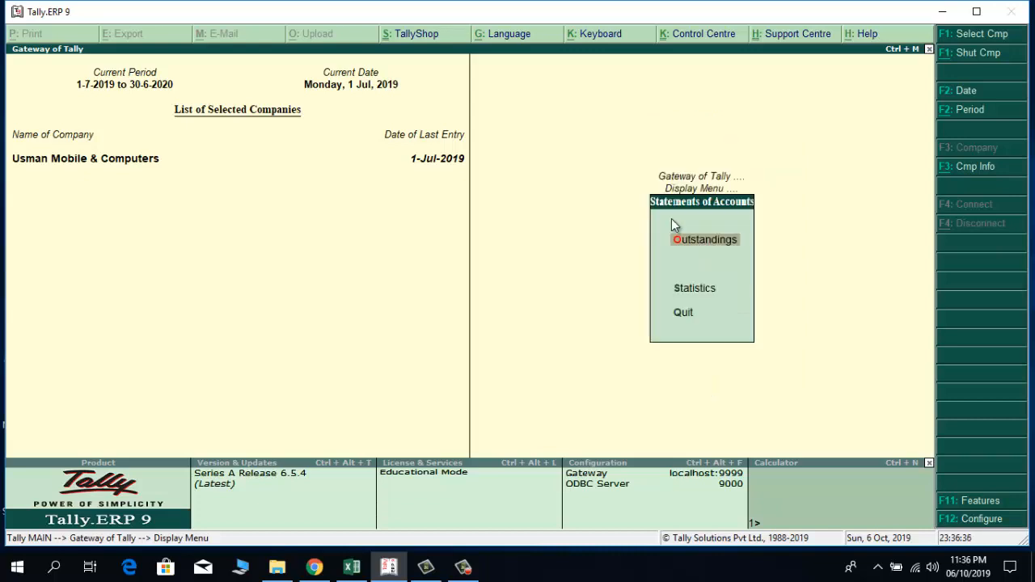
pyautogui.click(716, 246)
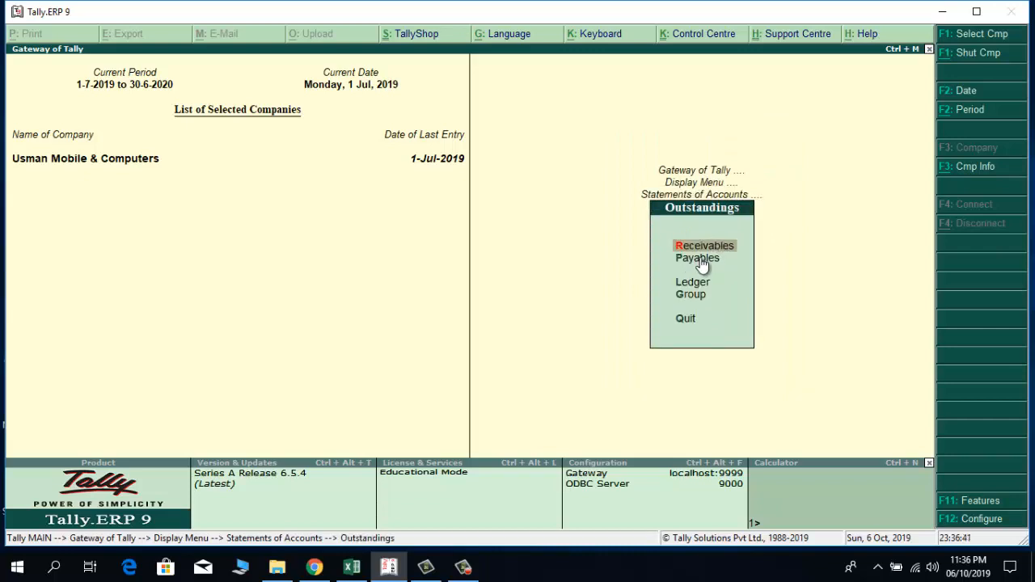
pyautogui.click(697, 258)
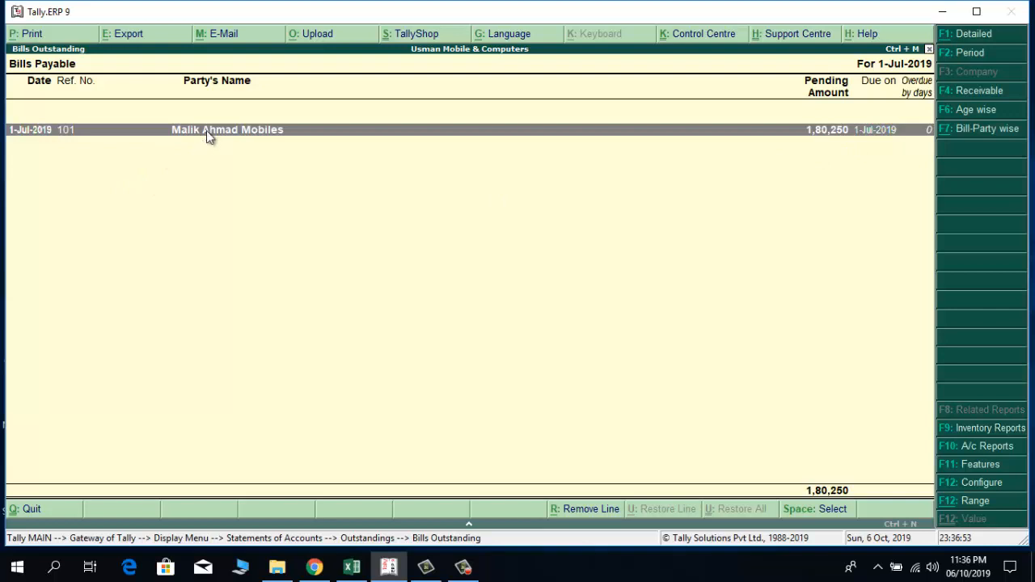
pyautogui.hotkey('shift', 'Return')
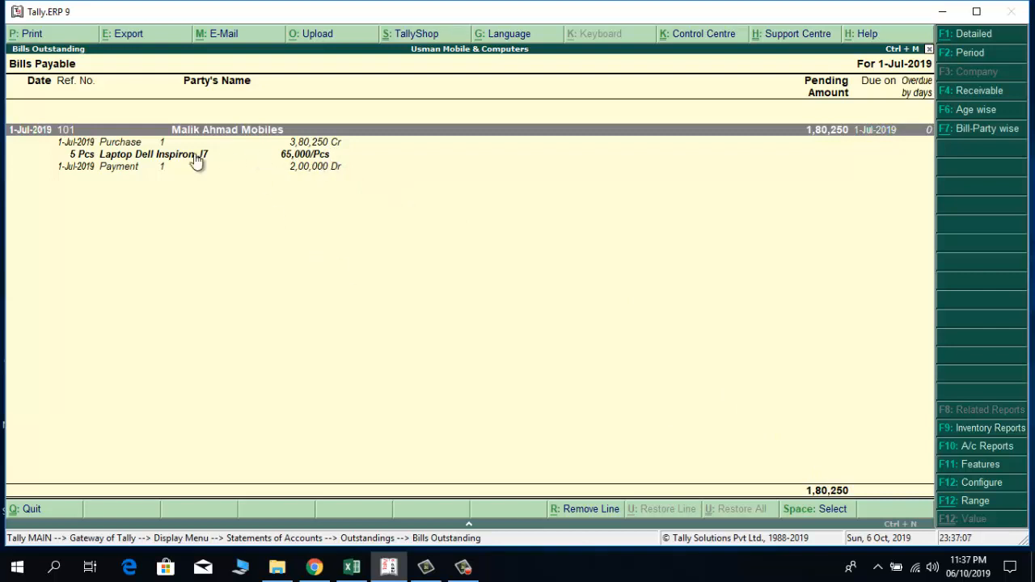
# Step: Inspect the purchase voucher behind bill 101, close it without changes and return to the Gateway of Tally
pyautogui.doubleClick(306, 145)
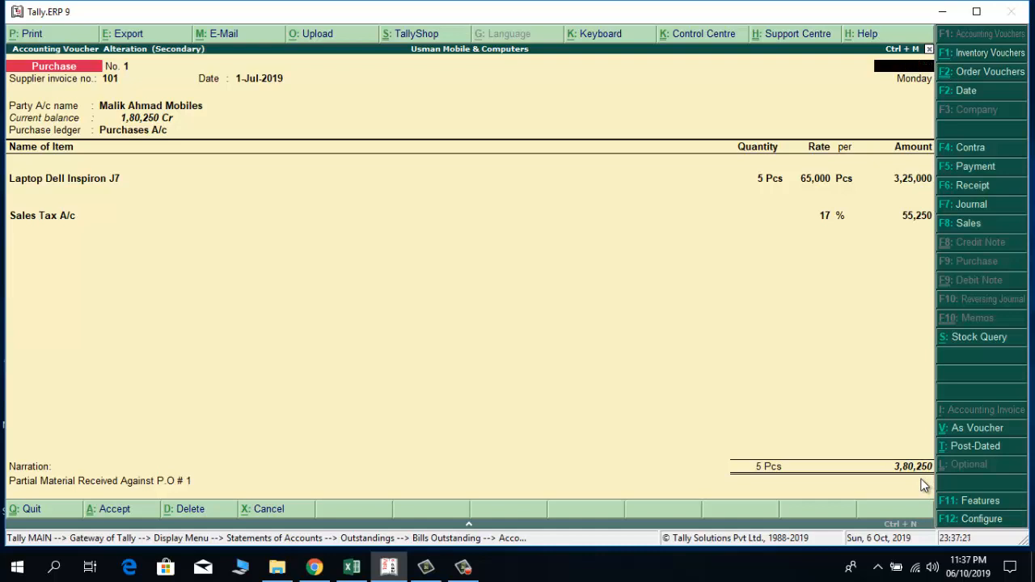
pyautogui.press('Escape')
pyautogui.press('Return')
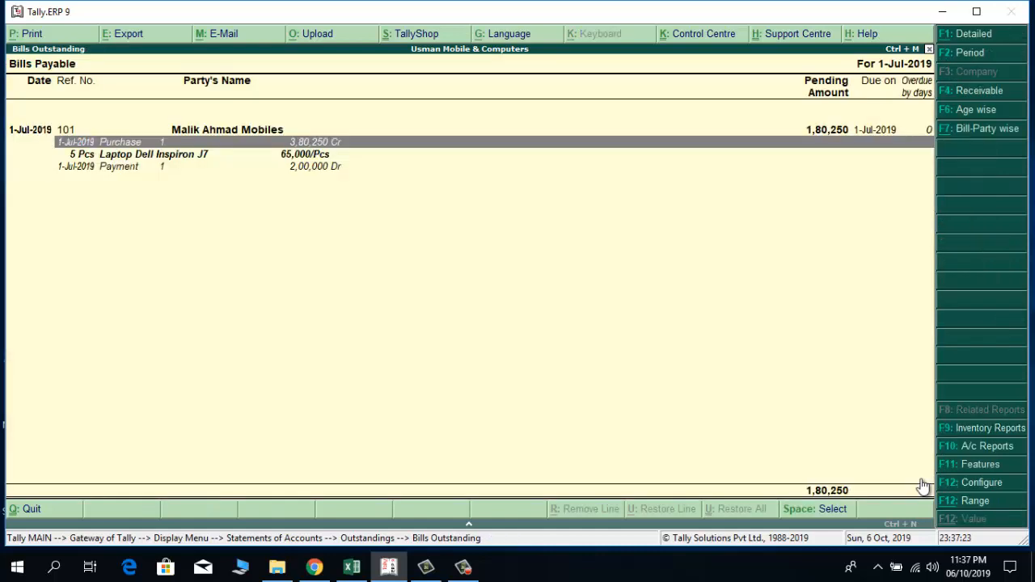
pyautogui.press('Escape')
pyautogui.press('Escape')
pyautogui.press('Escape')
pyautogui.press('Escape')
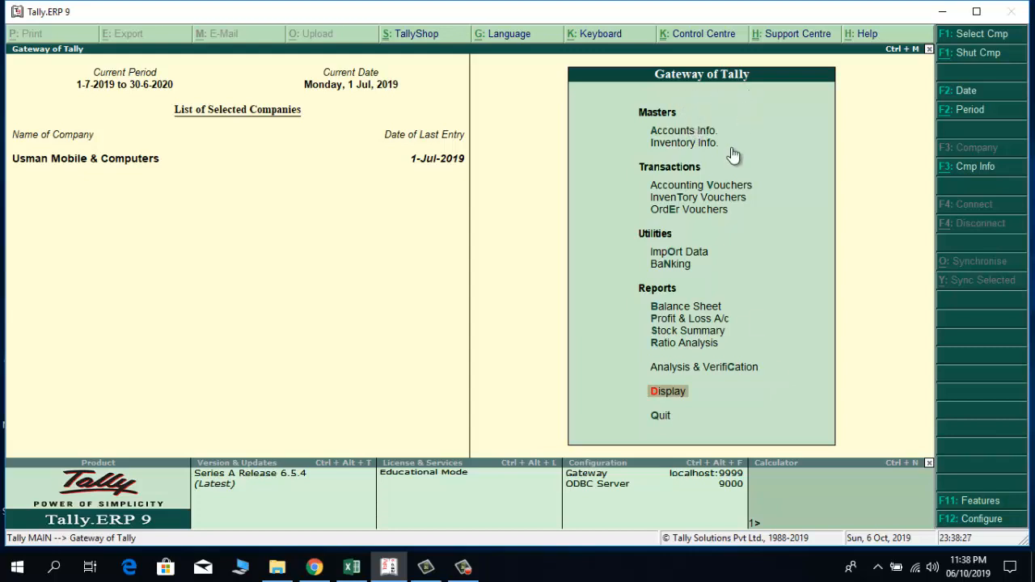
# Step: Start a payment voucher from SCB Model Town Lhr paying 1,80,250 to Malik Ahmad Mobiles
pyautogui.click(693, 188)
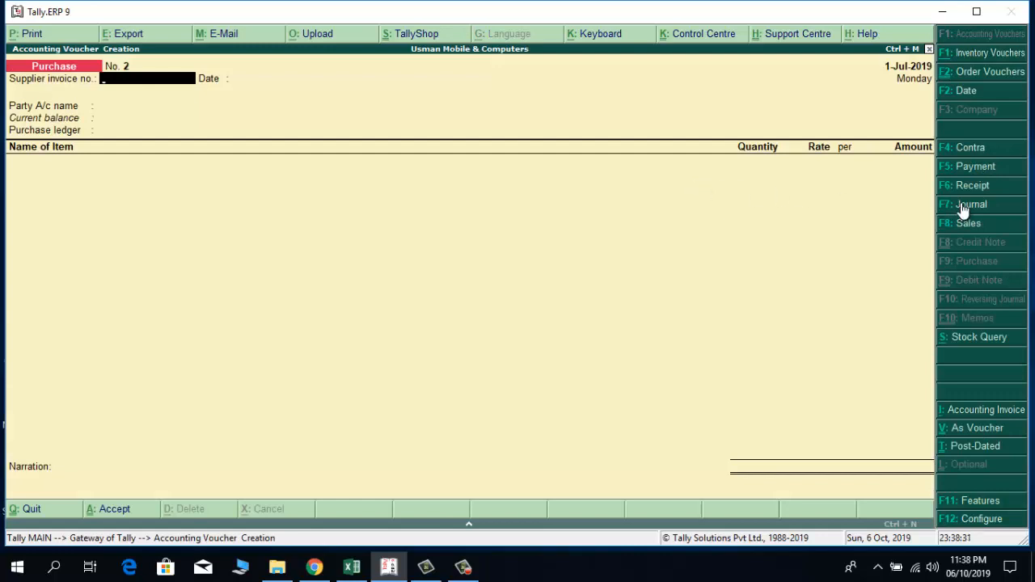
pyautogui.click(976, 166)
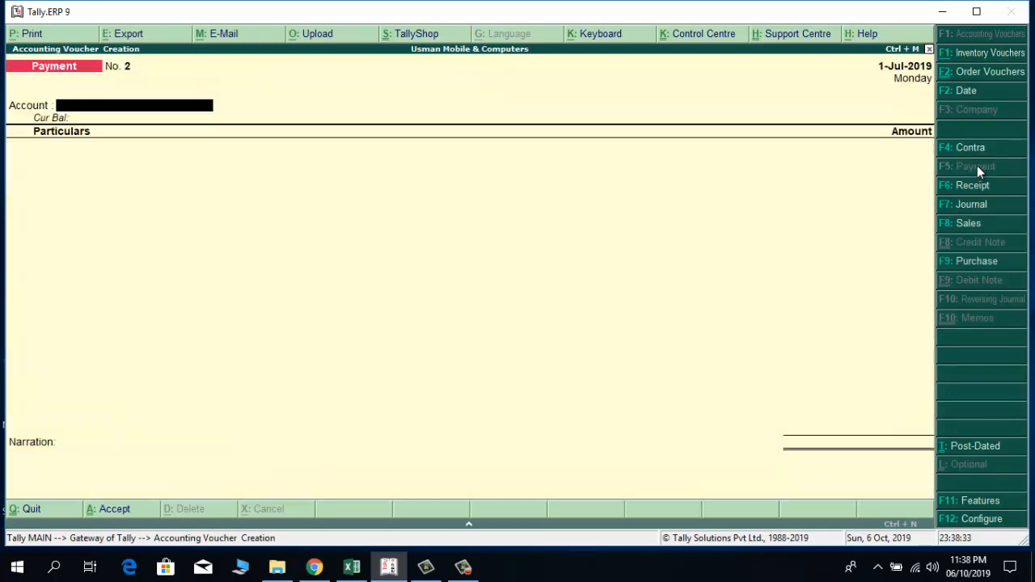
pyautogui.write('Sc')
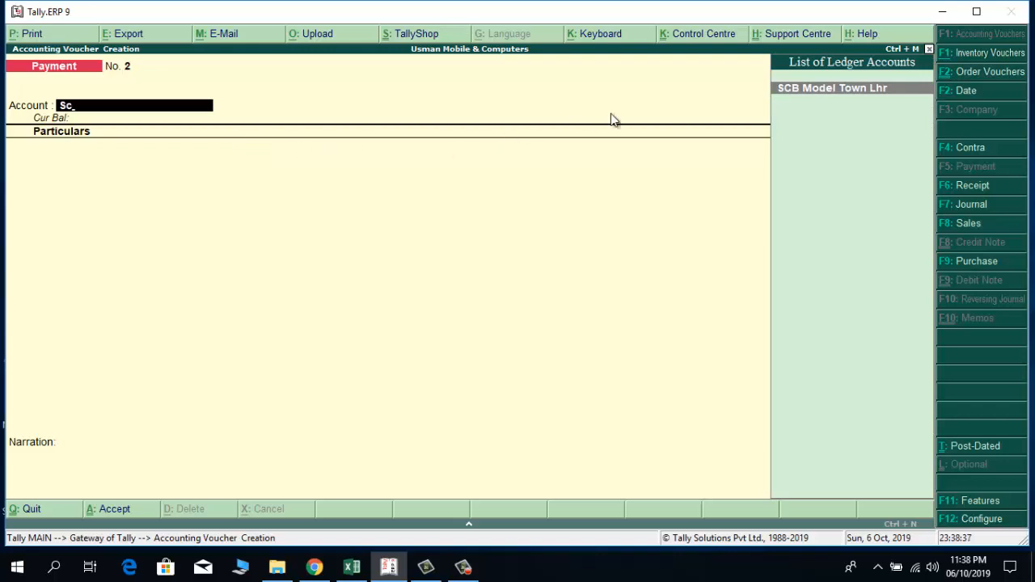
pyautogui.click(809, 90)
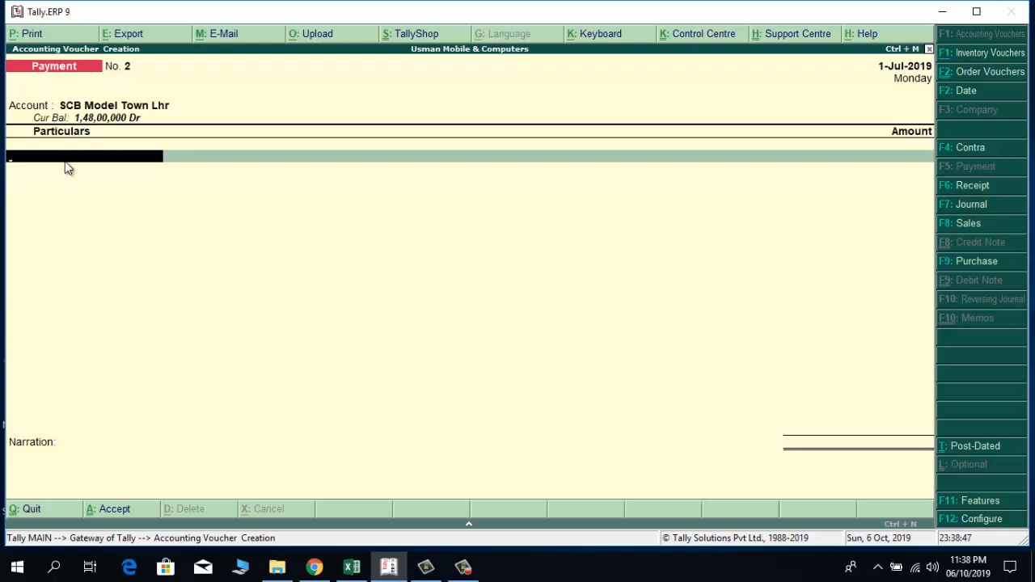
pyautogui.write('M')
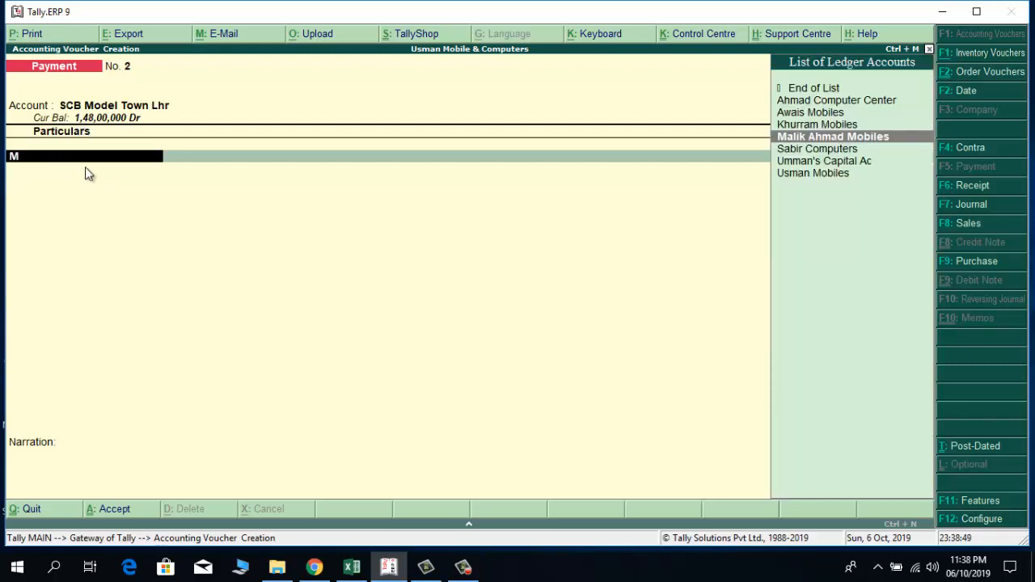
pyautogui.press('Return')
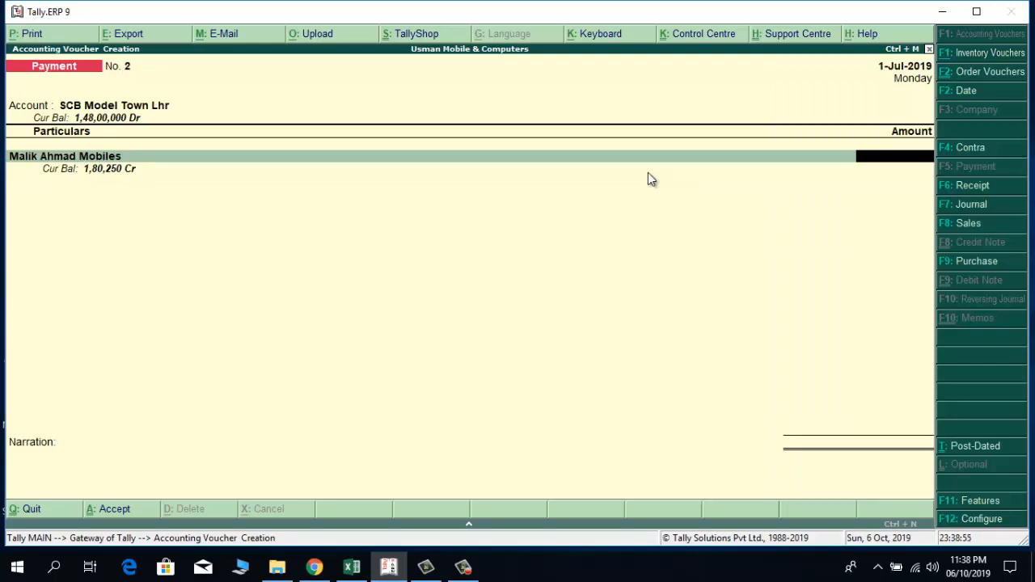
pyautogui.write('180250')
pyautogui.press('Return')
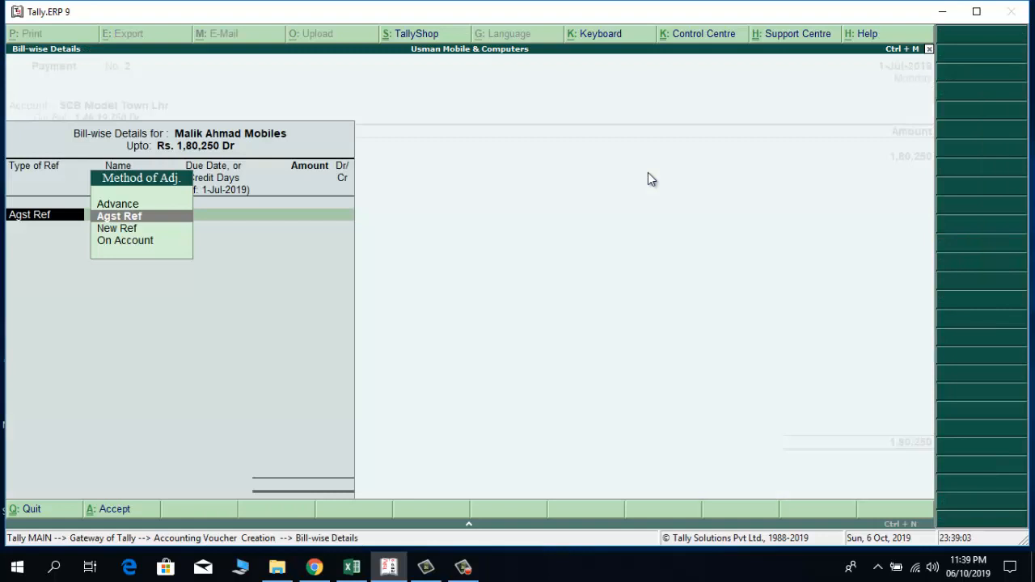
# Step: Allocate the 1,80,250 as Agst Ref to pending bill 101 and end the list of particulars
pyautogui.click(114, 217)
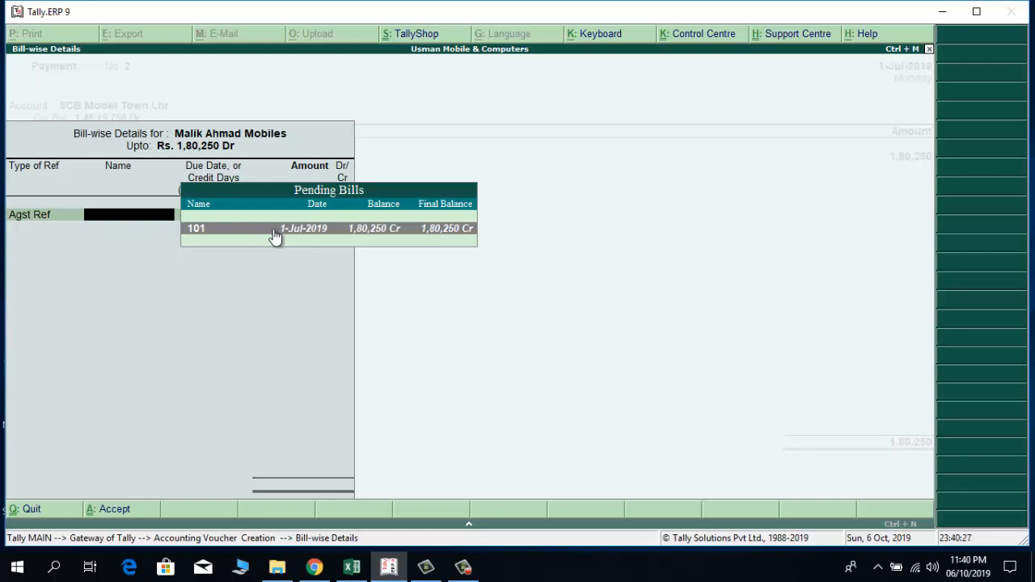
pyautogui.click(274, 230)
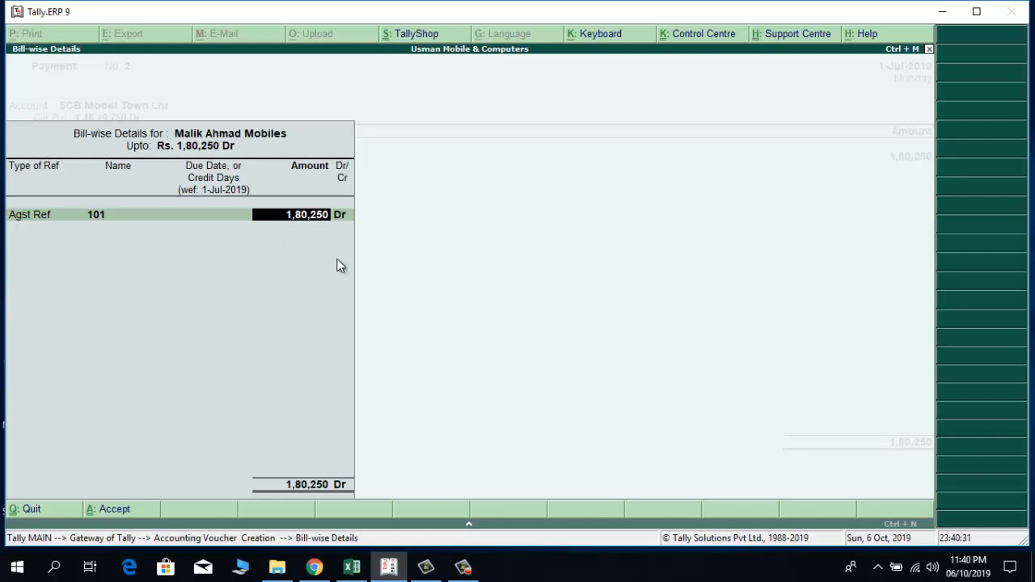
pyautogui.press('Return')
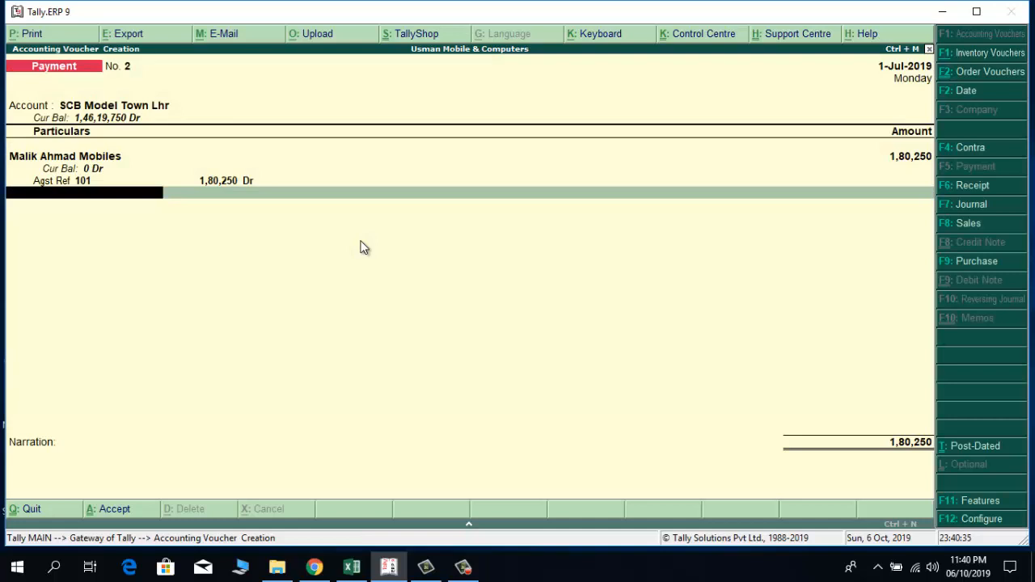
pyautogui.press('Return')
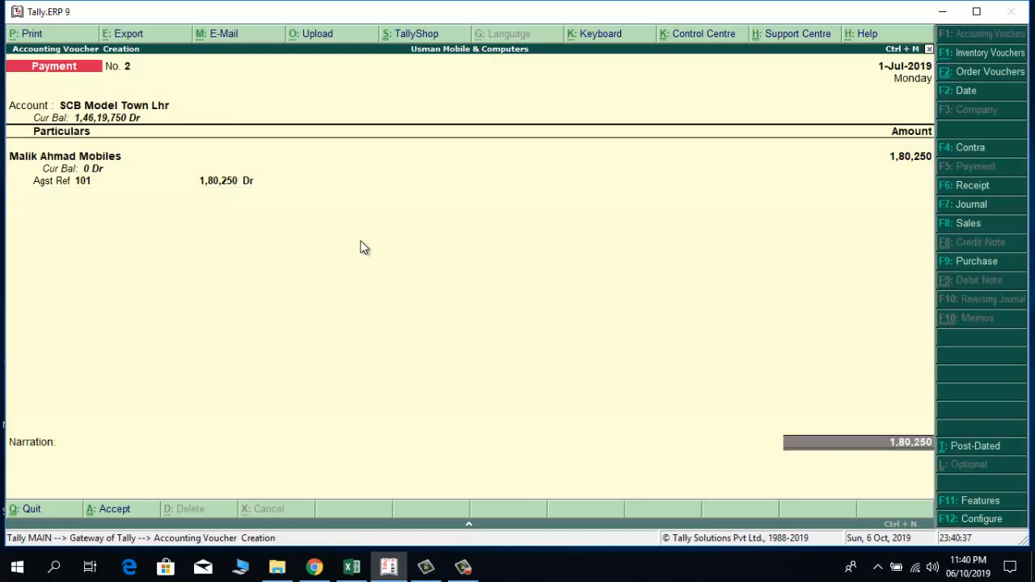
# Step: Complete the bank allocation as a Cheque for 1,80,250 with cheque range Not Applicable and the cheque's instrument number
pyautogui.press('Return')
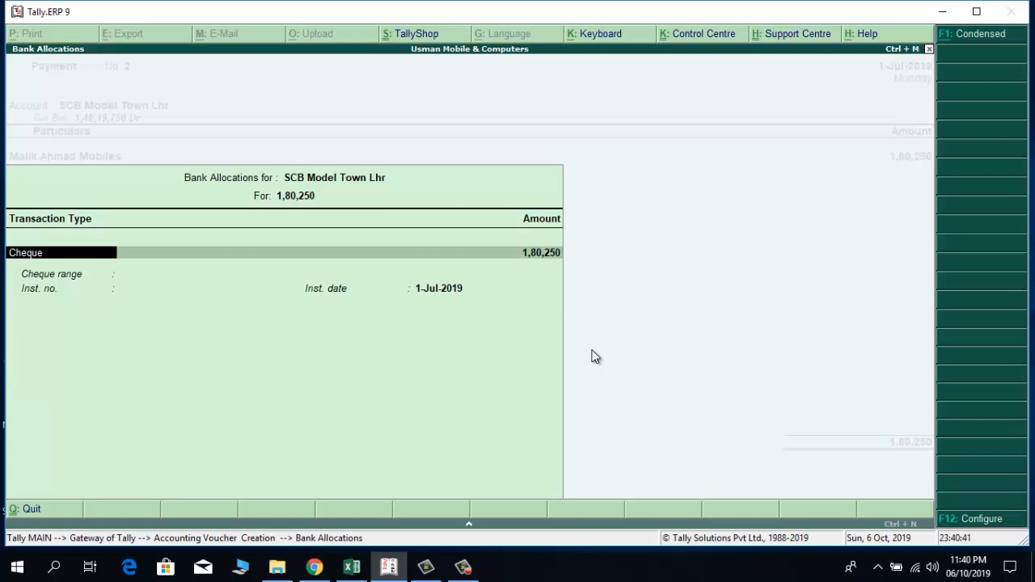
pyautogui.press('Return')
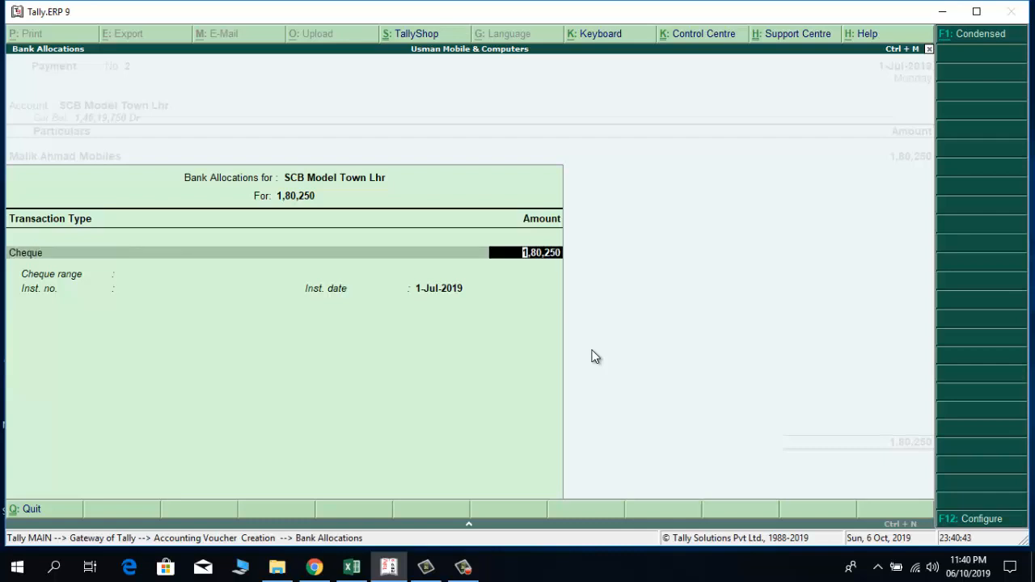
pyautogui.press('Return')
pyautogui.write('34765456')
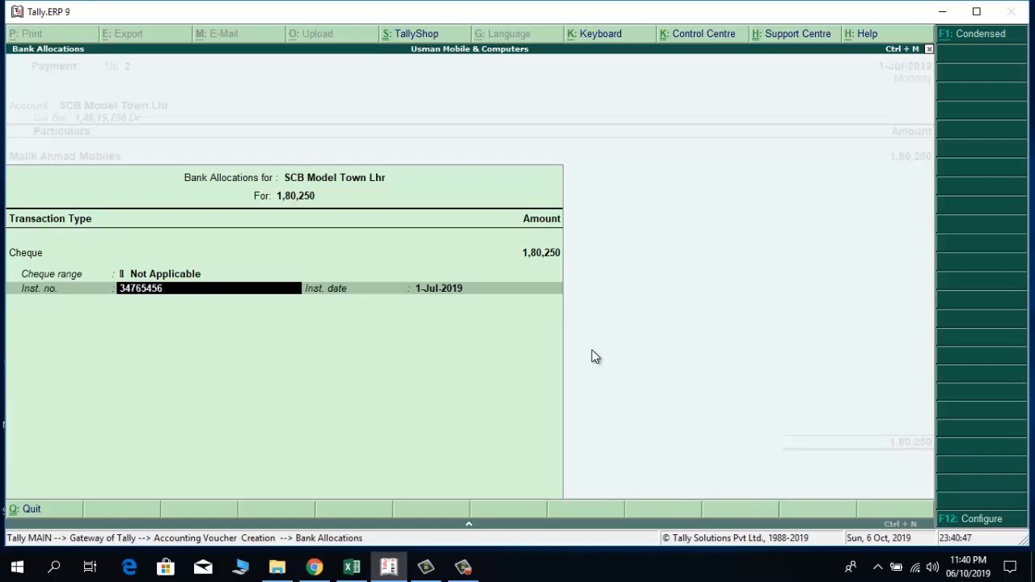
pyautogui.press('Return')
pyautogui.press('Return')
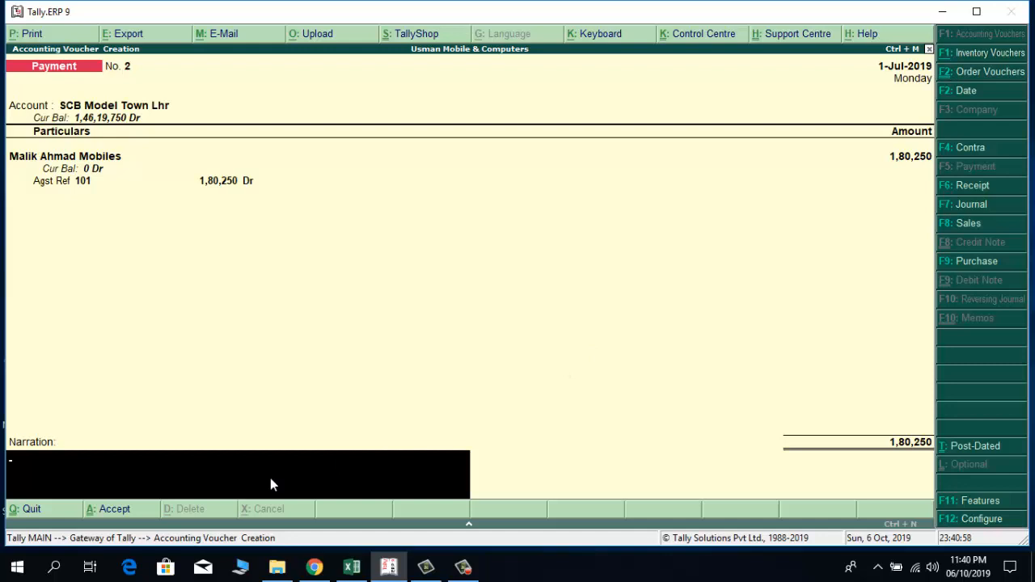
# Step: Enter the narration "Balance Payment Through SCB", save the payment voucher and return to the Gateway of Tally
pyautogui.write('Balance Payment')
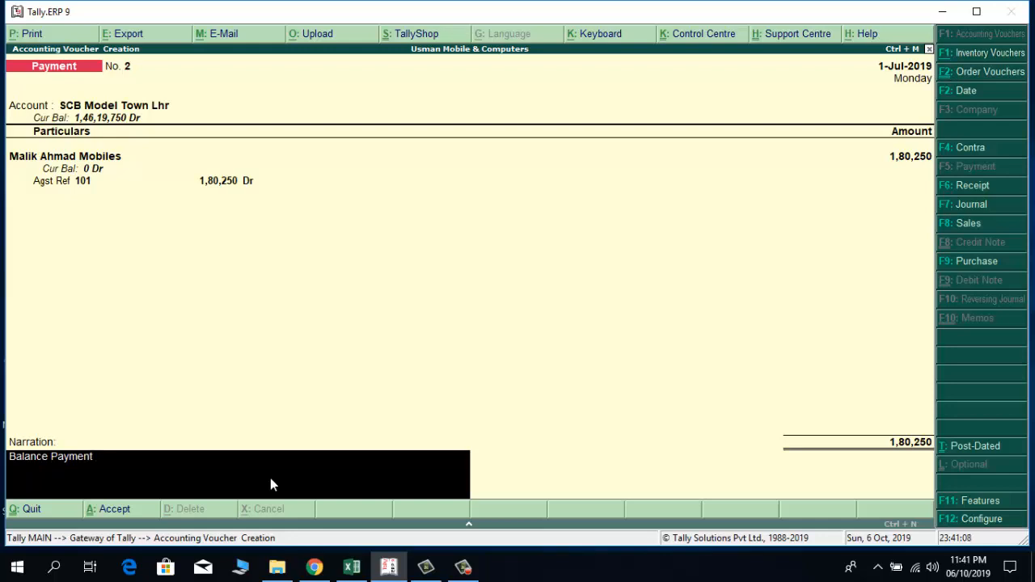
pyautogui.write('Through SCB')
pyautogui.press('Return')
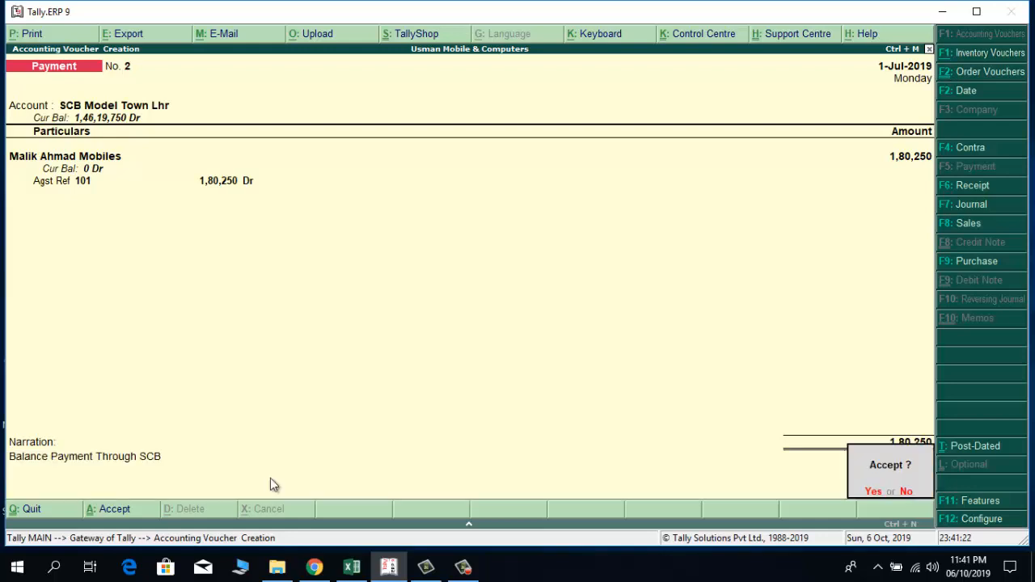
pyautogui.click(873, 492)
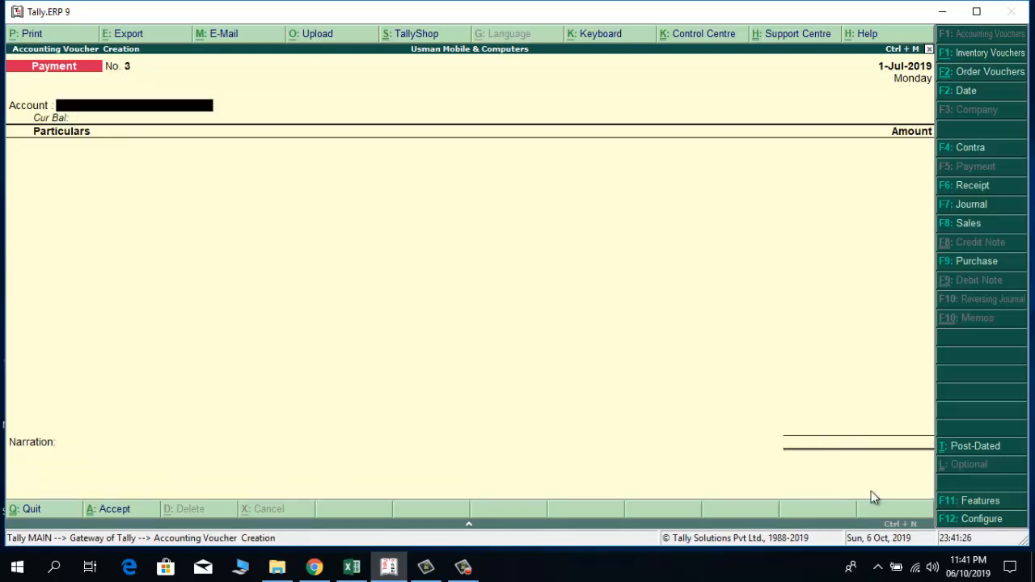
pyautogui.press('Escape')
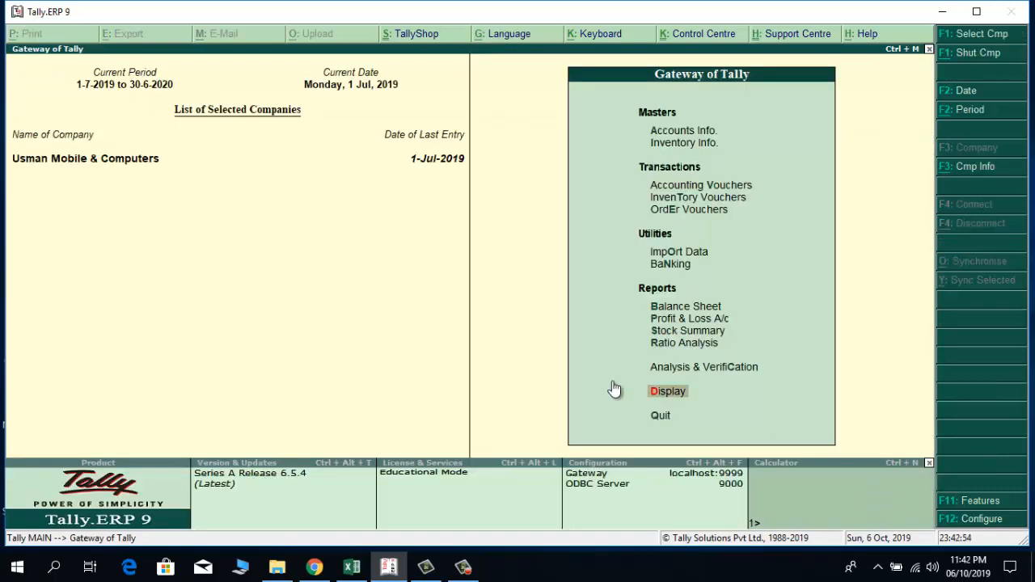
# Step: Review the ledger vouchers of Malik Ahmad Mobiles in the account books, then close the ledger and return to the Display Menu
pyautogui.click(670, 392)
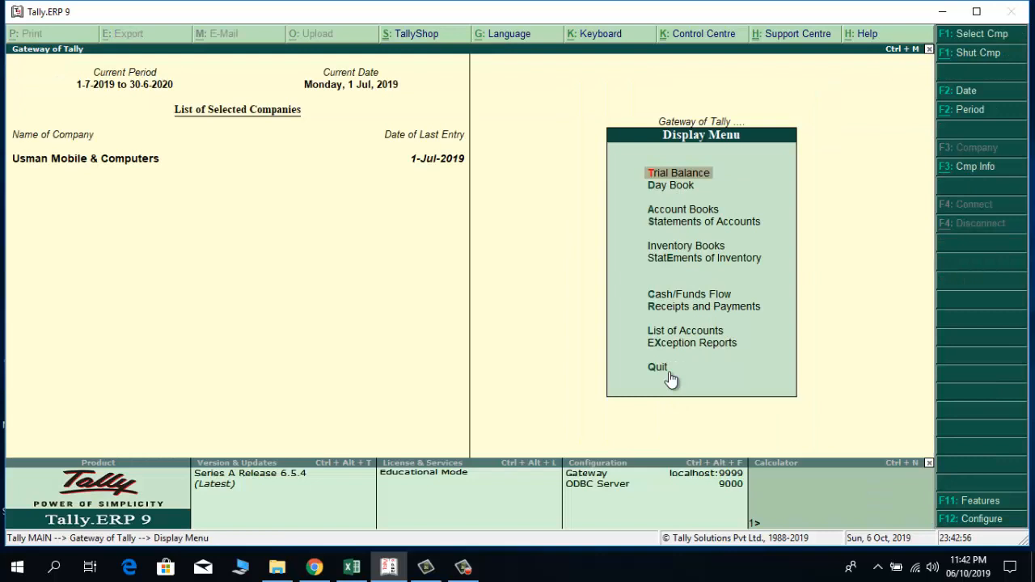
pyautogui.click(692, 211)
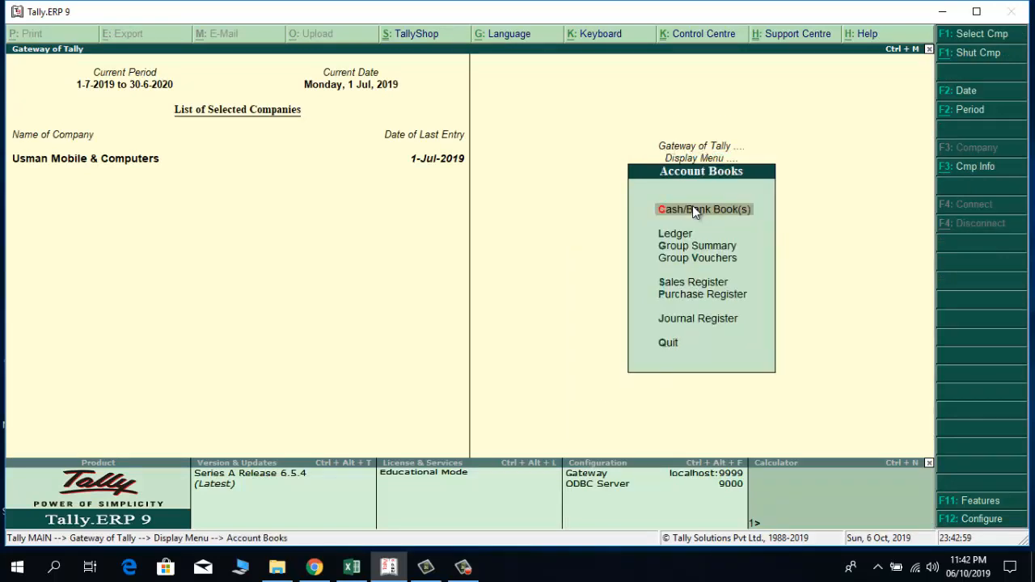
pyautogui.click(679, 236)
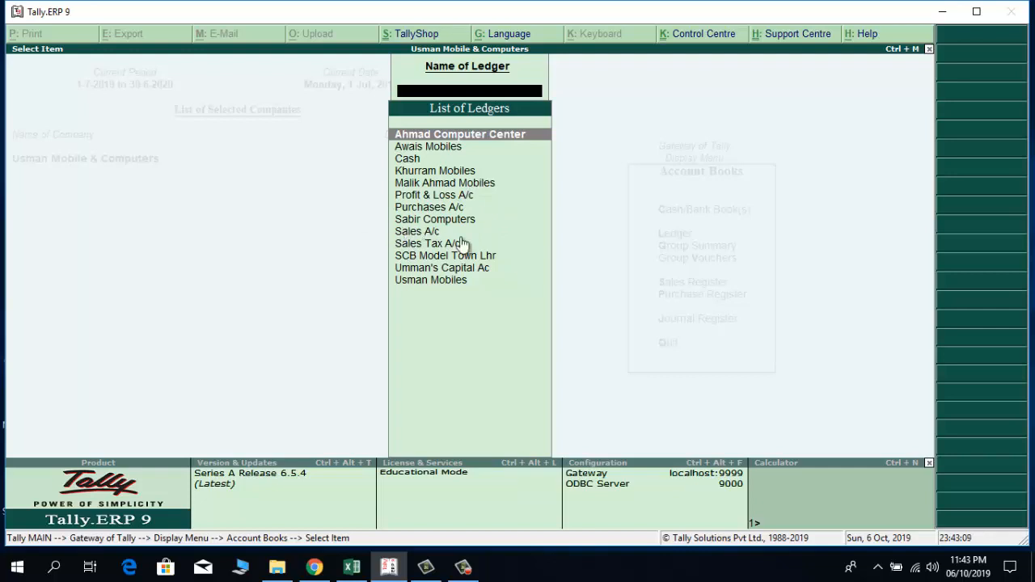
pyautogui.click(449, 185)
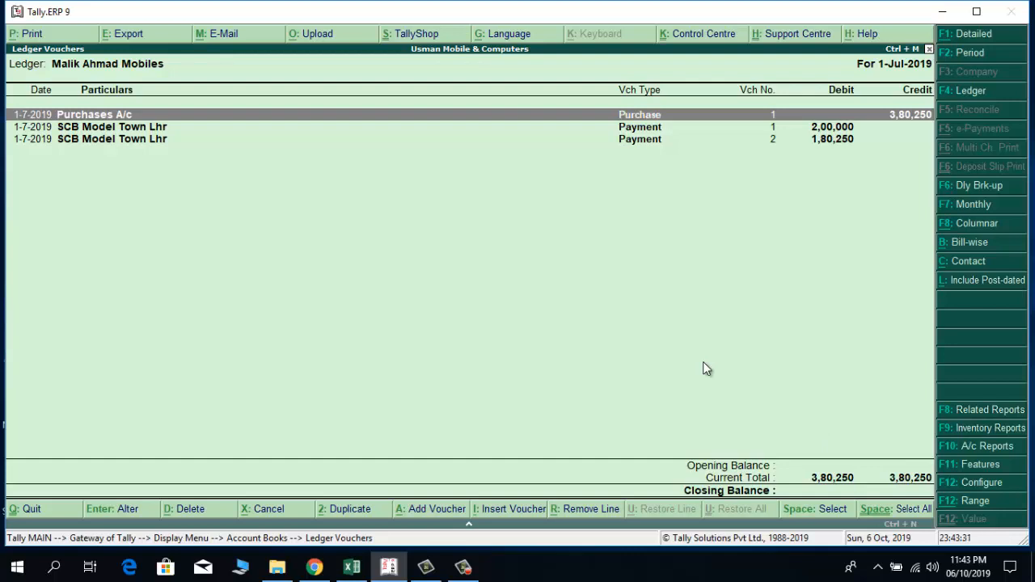
pyautogui.press('Escape')
pyautogui.press('Escape')
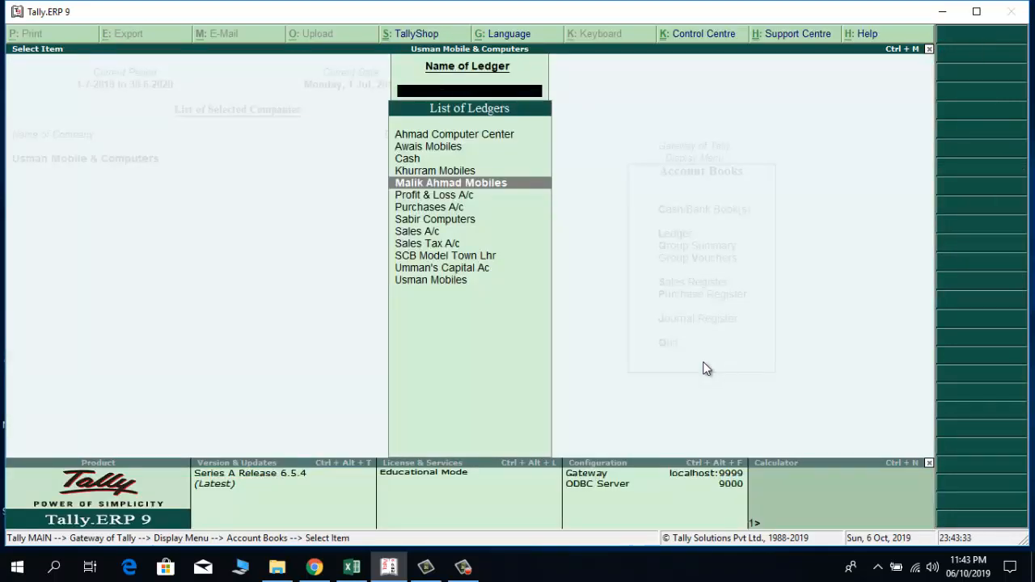
pyautogui.press('Escape')
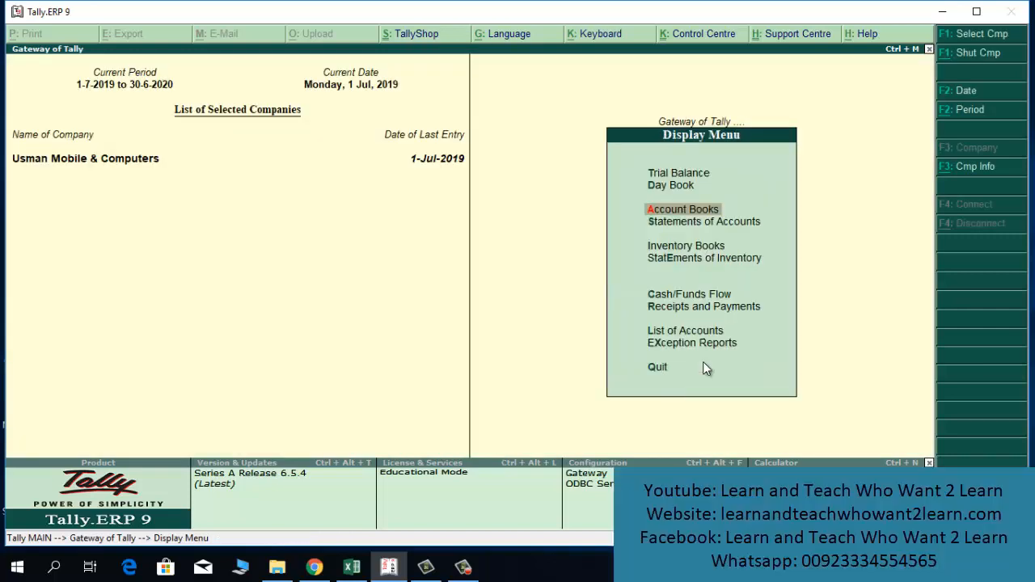